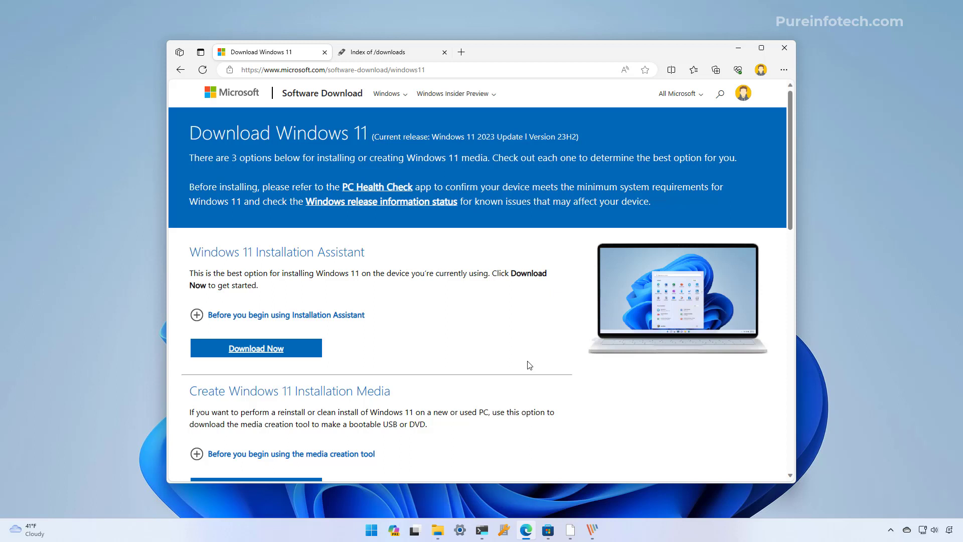
Highlight the current Windows 11 release version 23H2 on the download page
left_click(460, 71)
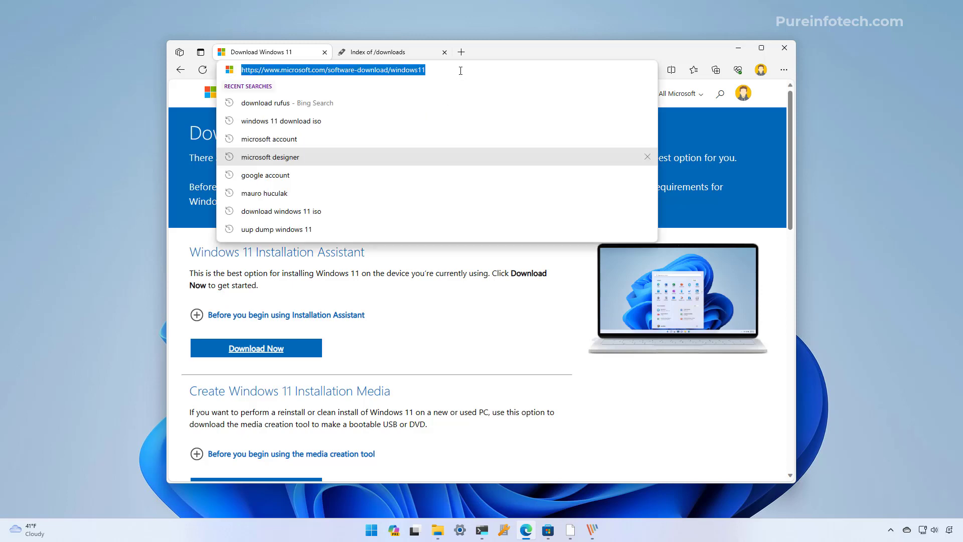
left_click(490, 321)
left_click(490, 308)
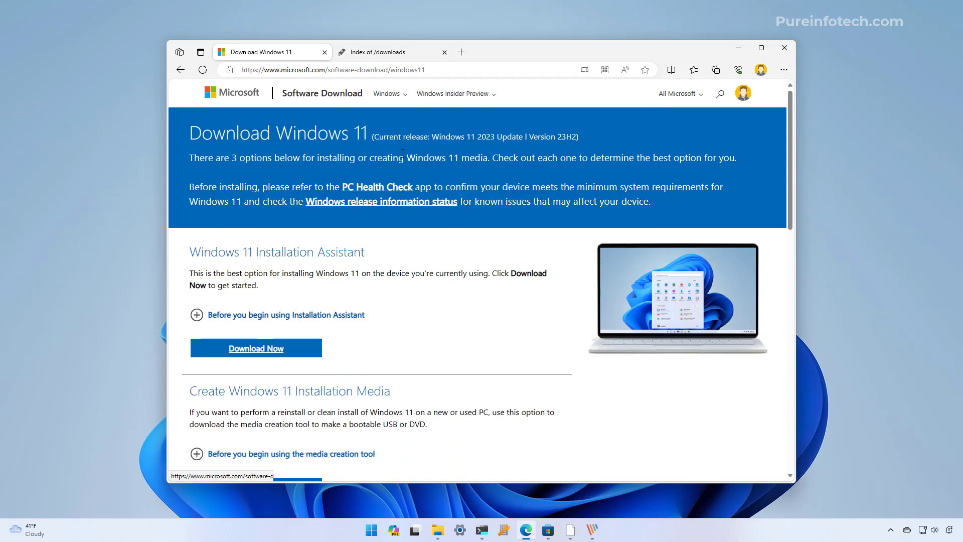
left_click_drag(378, 138, 594, 137)
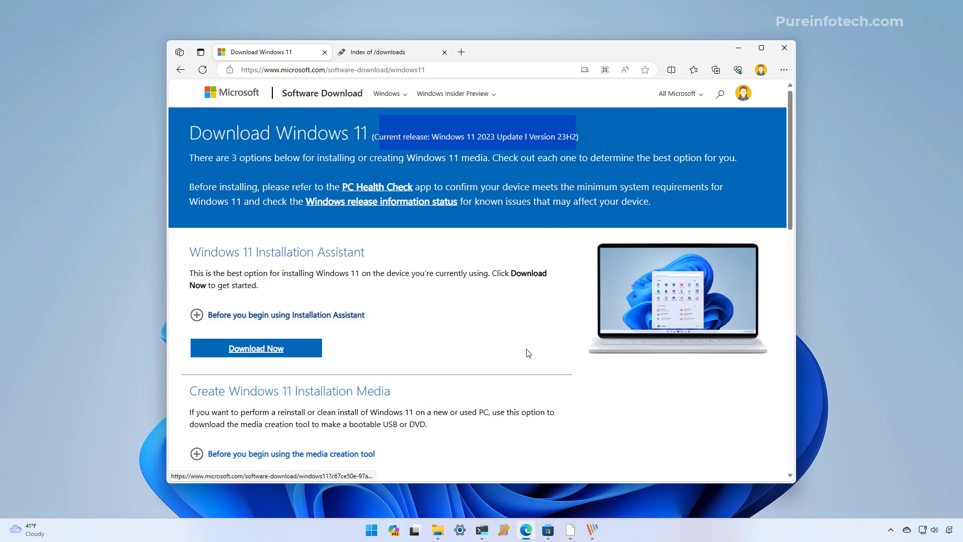
scroll(526, 354, "down", 2)
scroll(532, 354, "down", 5)
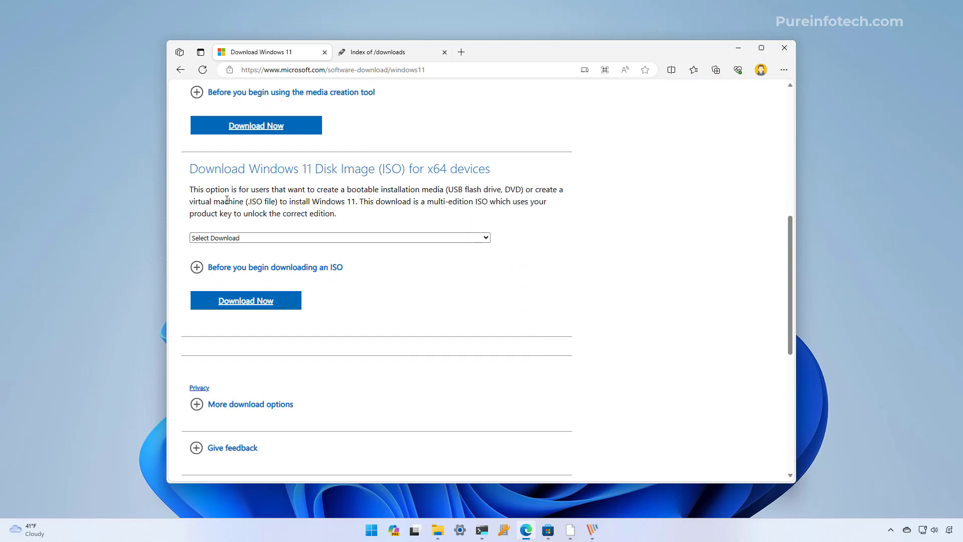
Request the Windows 11 multi-edition x64 ISO in English (United States)
left_click(256, 238)
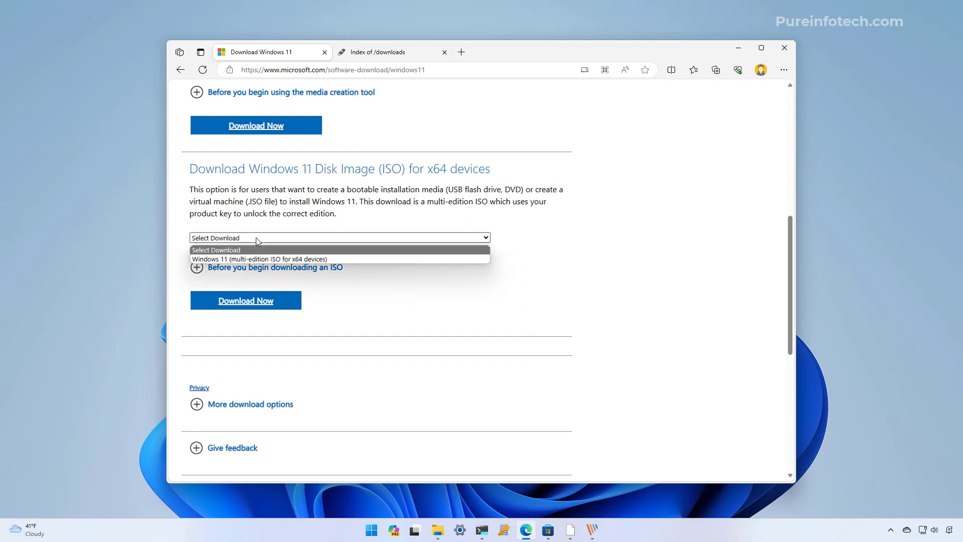
left_click(225, 260)
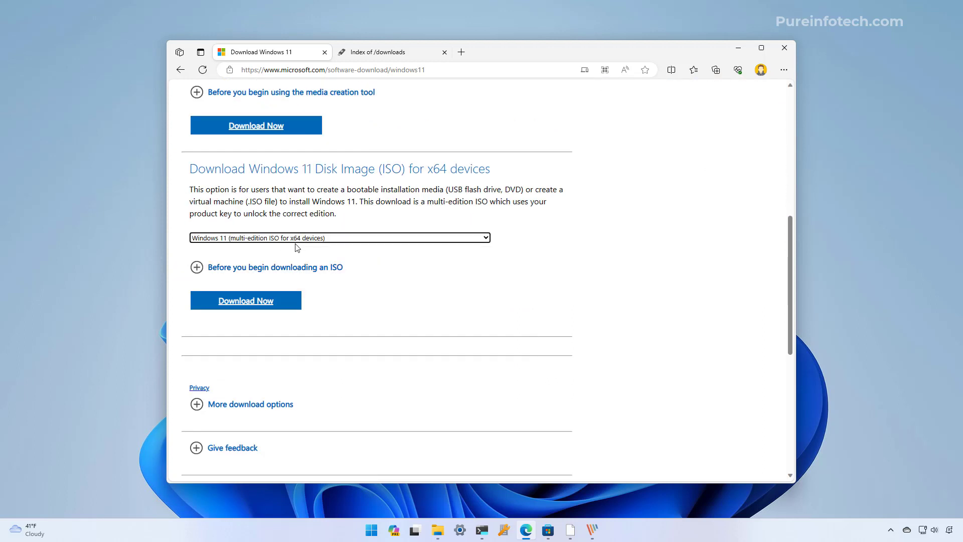
left_click(256, 305)
left_click(321, 265)
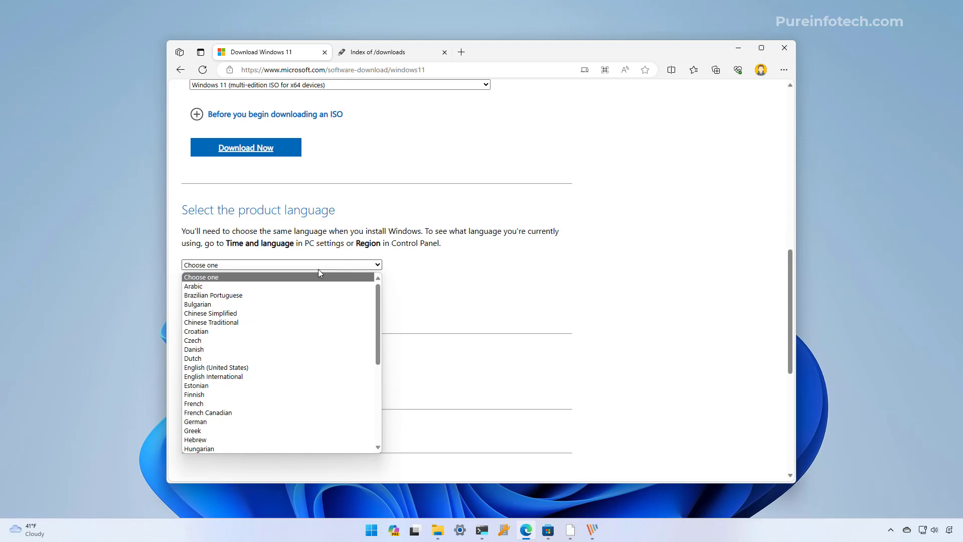
left_click(259, 370)
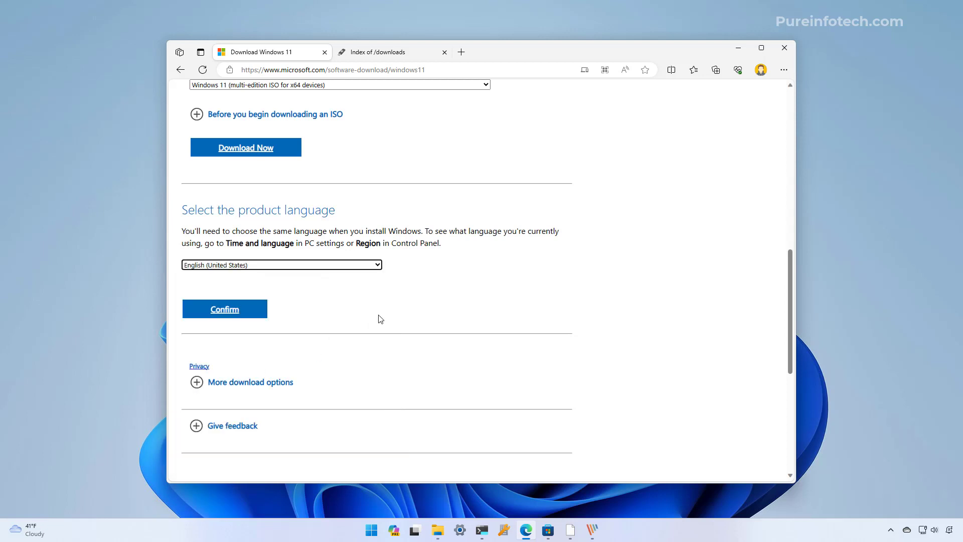
left_click(234, 314)
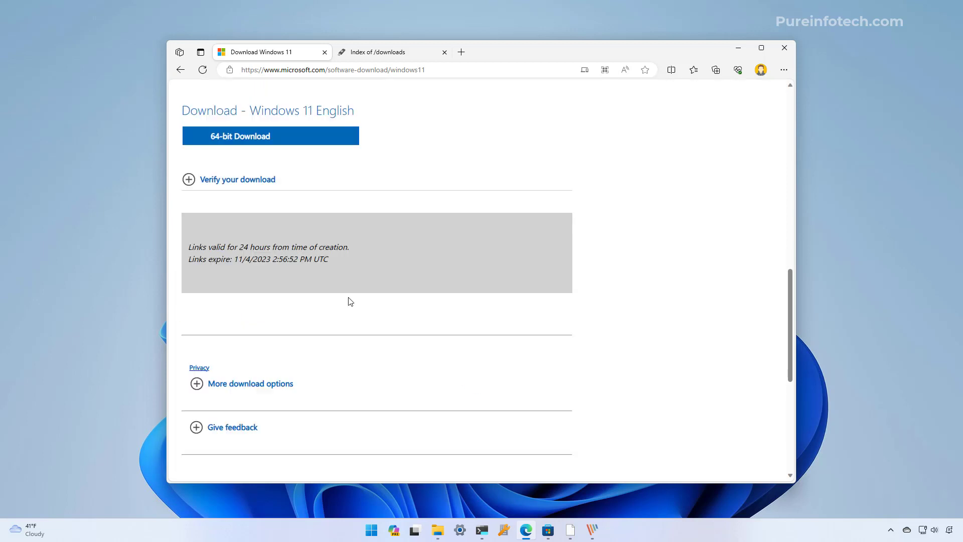
Save the 64-bit ISO as Win11_23H2_English_x64.iso into Downloads > New folder
left_click(256, 141)
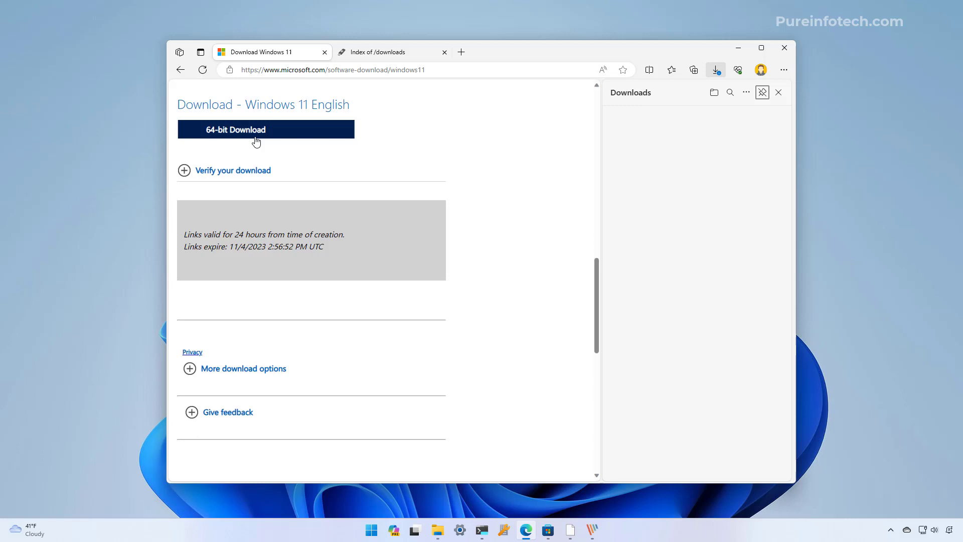
left_click(712, 130)
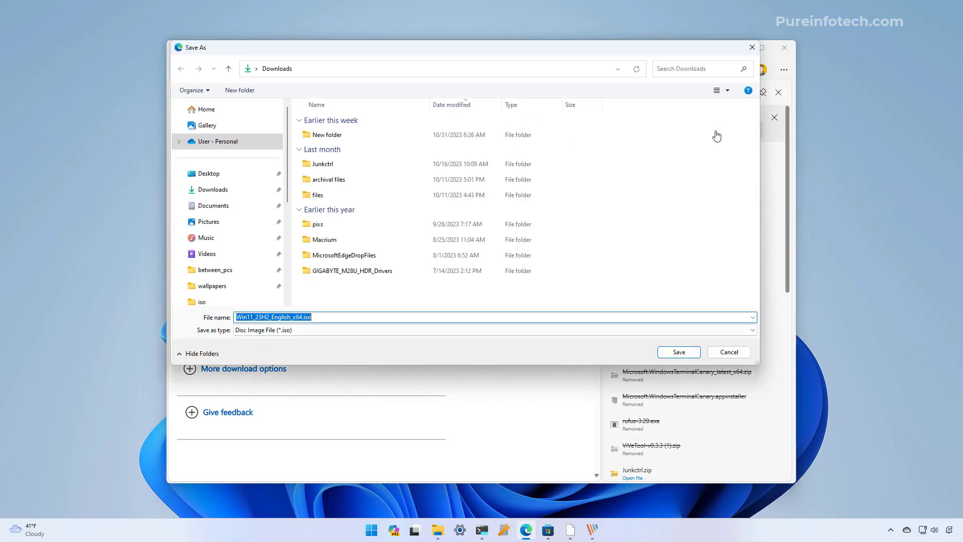
left_click(221, 191)
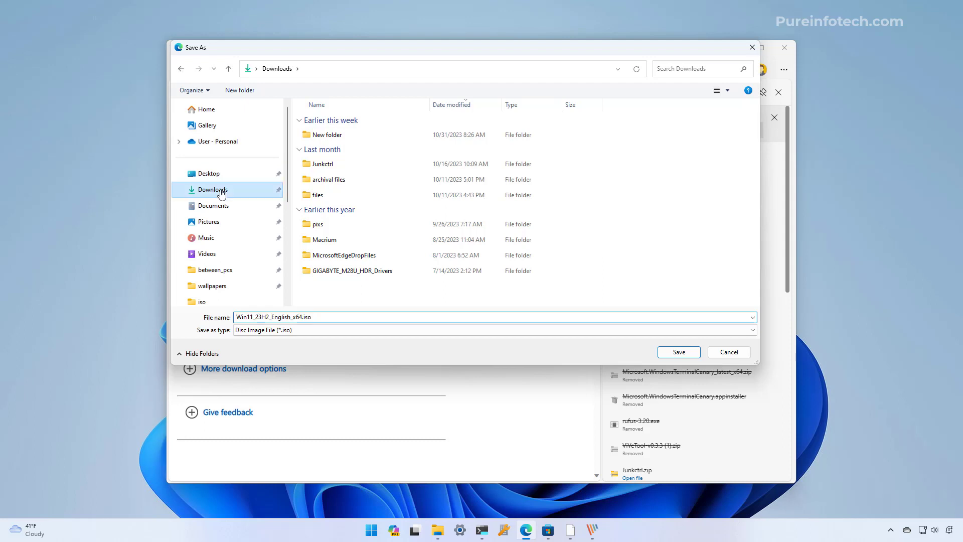
double_click(333, 136)
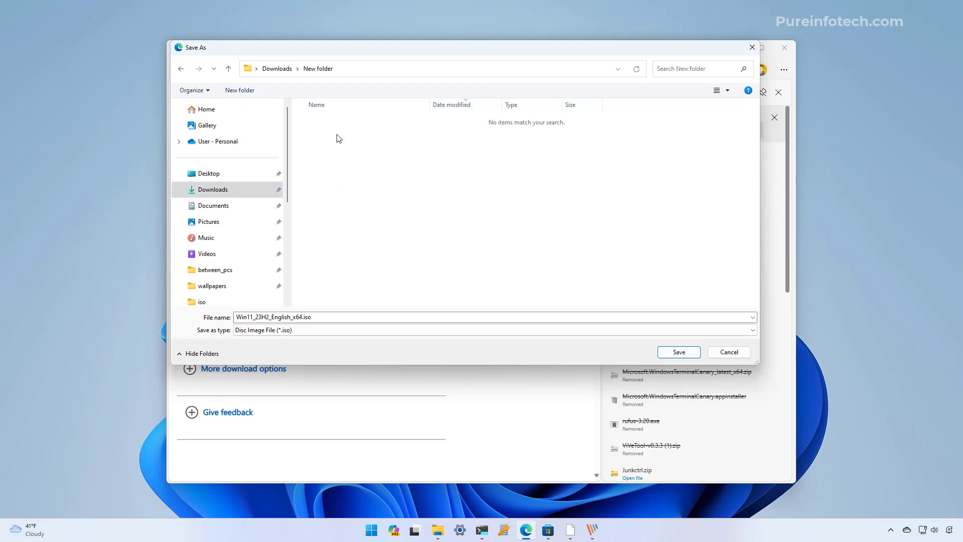
left_click(678, 353)
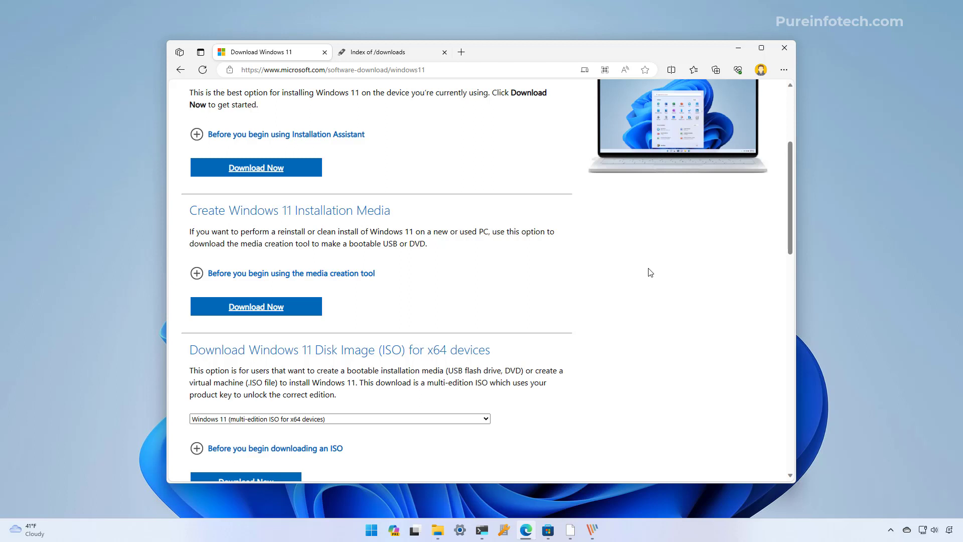
Download the Media Creation Tool and show mediacreationtool (2).exe in New folder
left_click(454, 70)
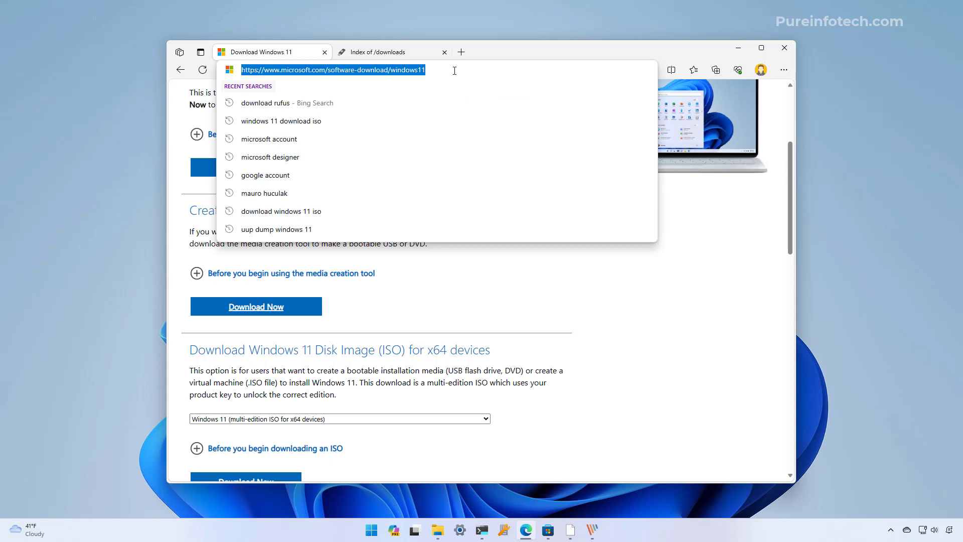
left_click(619, 275)
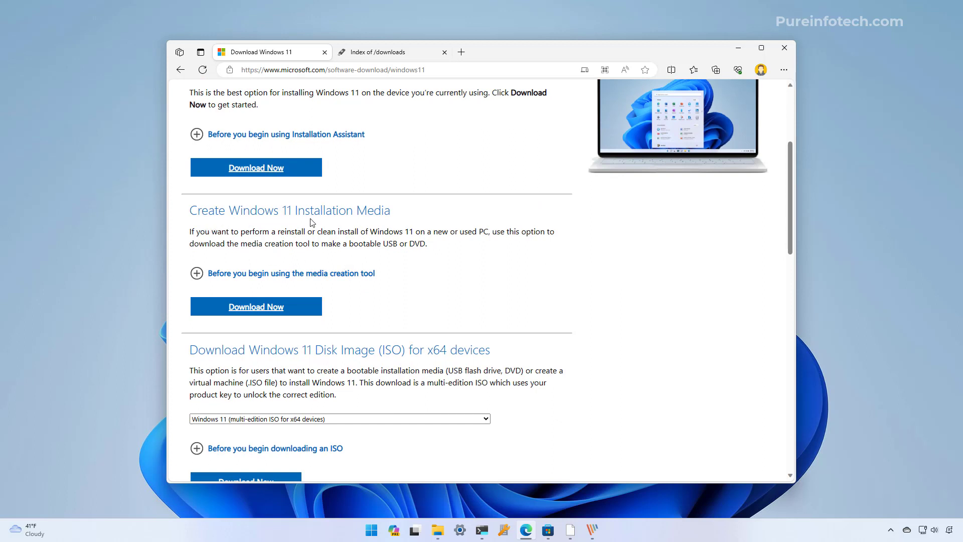
left_click(255, 307)
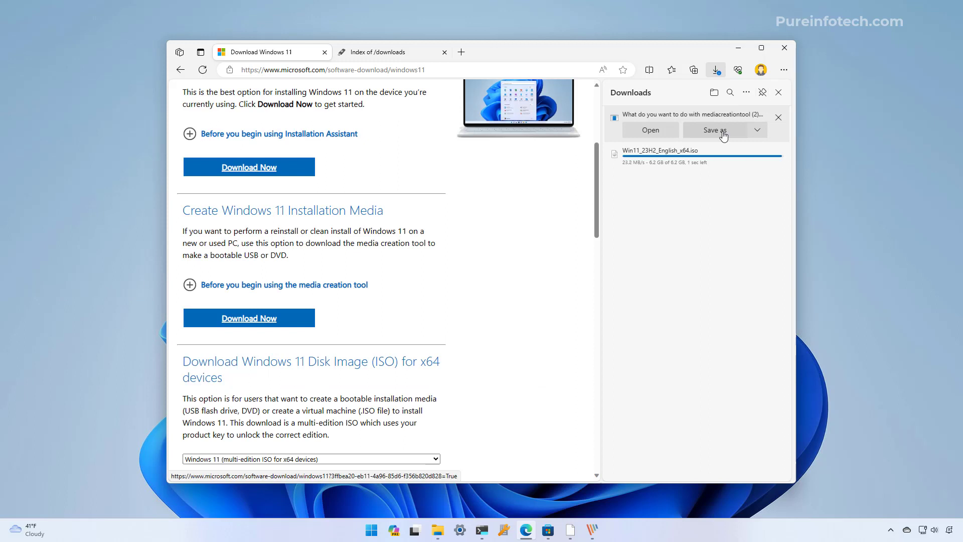
left_click(723, 133)
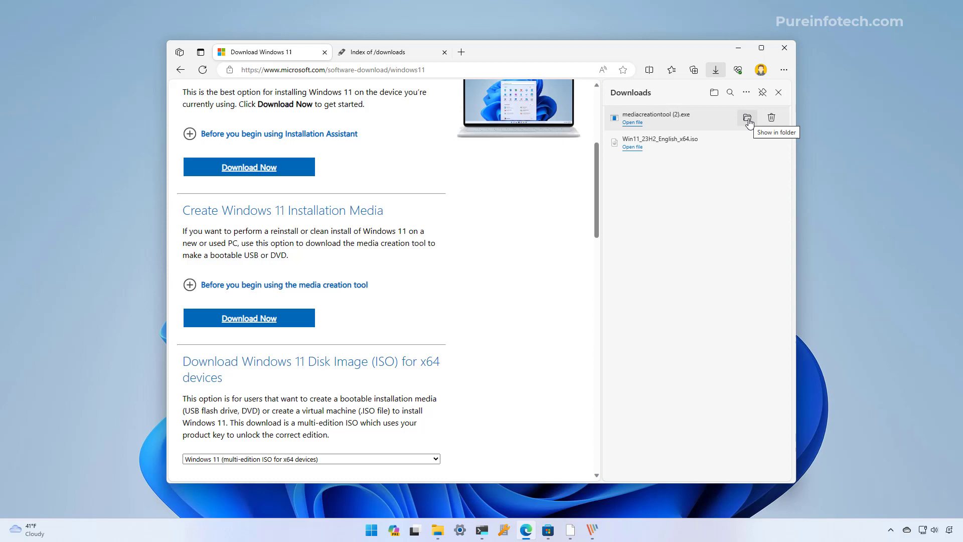
left_click(747, 120)
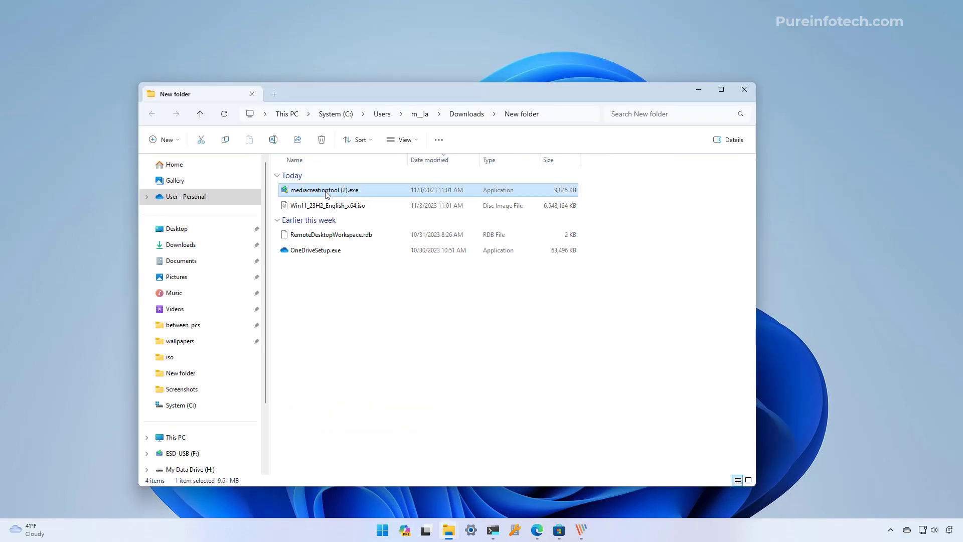
Launch the Media Creation Tool, allow it to run, and accept the license terms
double_click(325, 192)
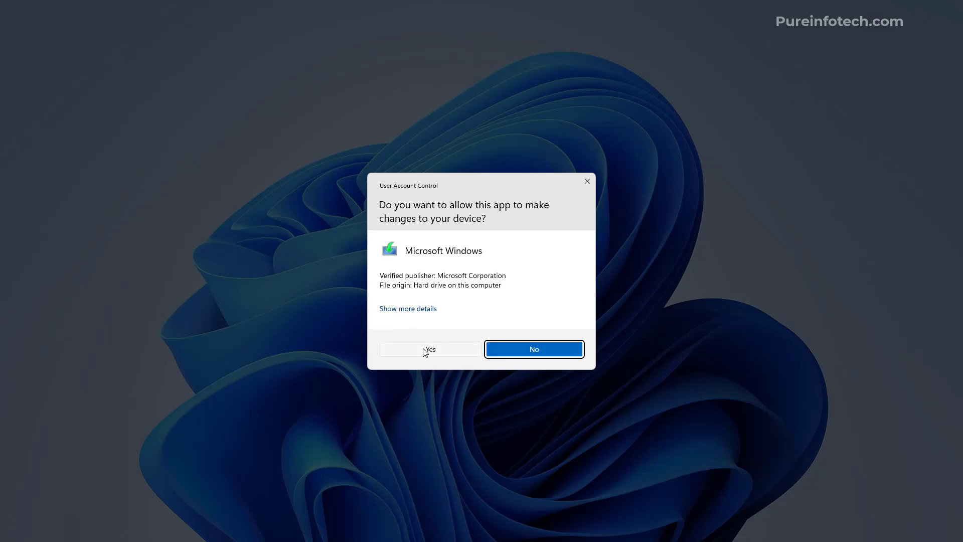
left_click(423, 349)
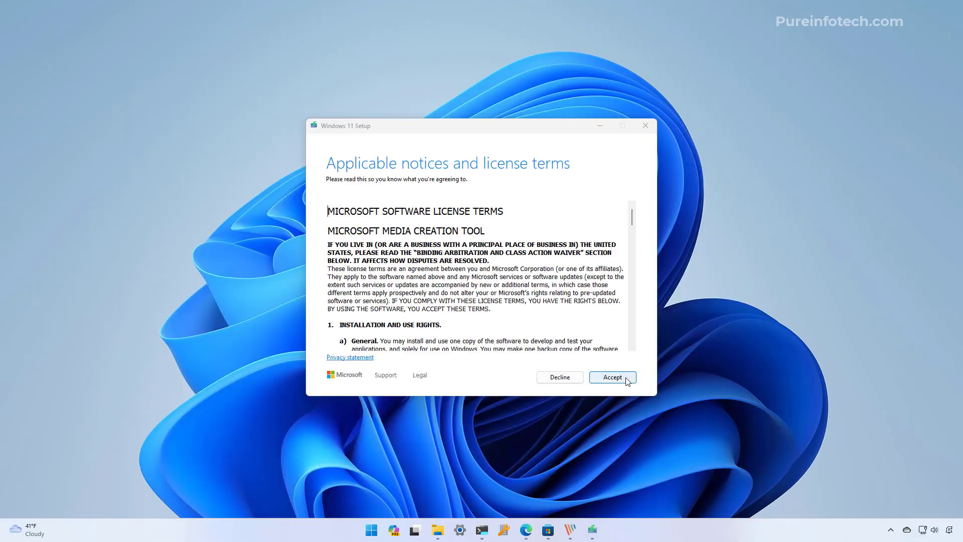
left_click(612, 377)
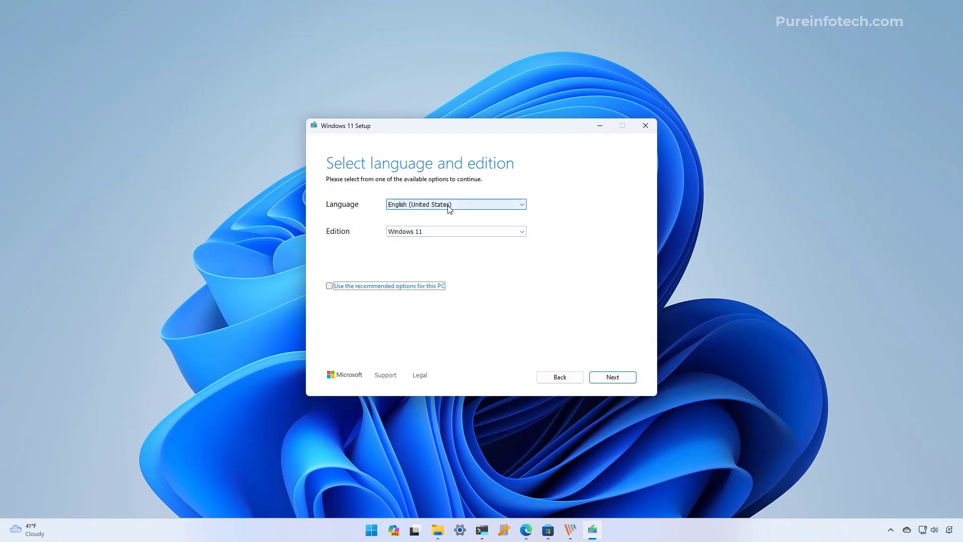
Keep English (United States) language and Windows 11 edition, then continue
left_click(448, 207)
left_click(447, 212)
left_click(425, 232)
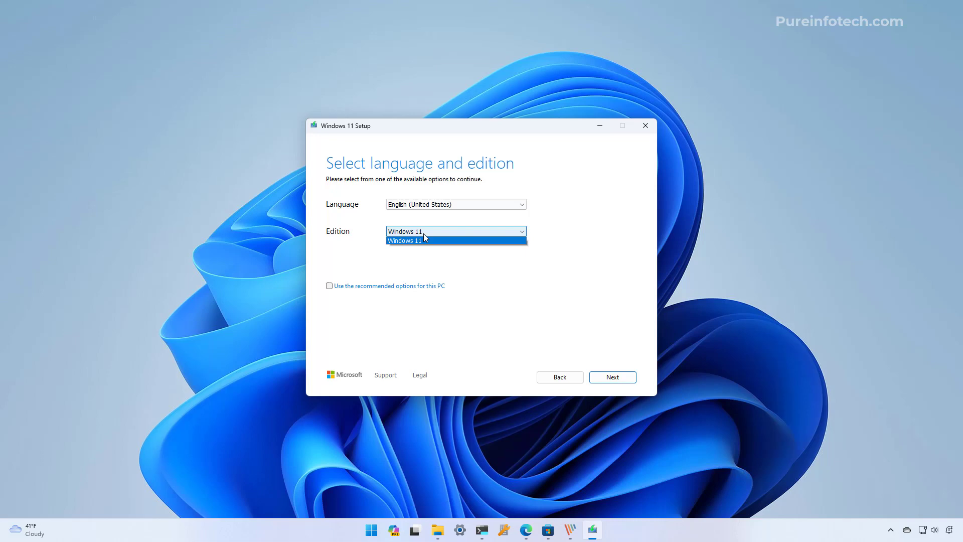
left_click(426, 231)
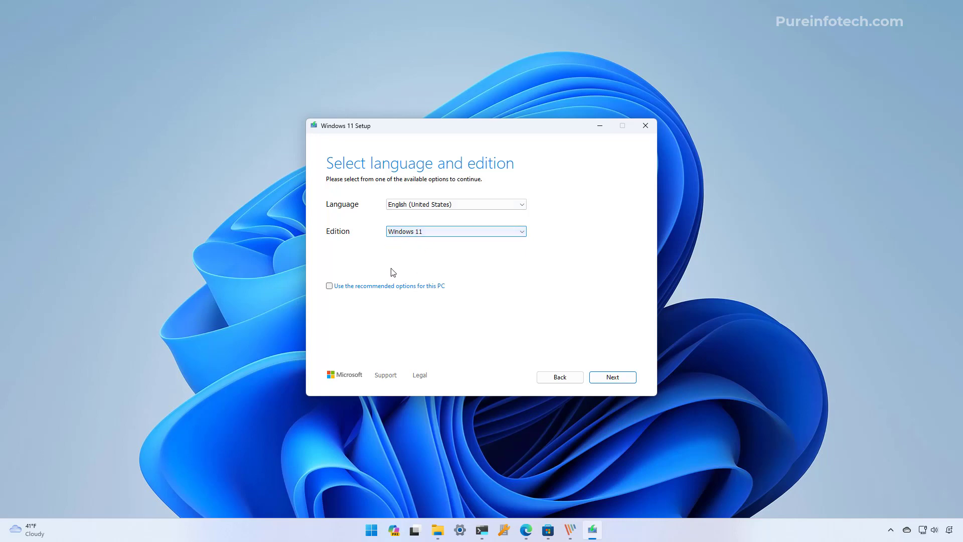
left_click(389, 285)
Create a Windows.iso file in Downloads > New folder and finish setup once downloaded
left_click(612, 377)
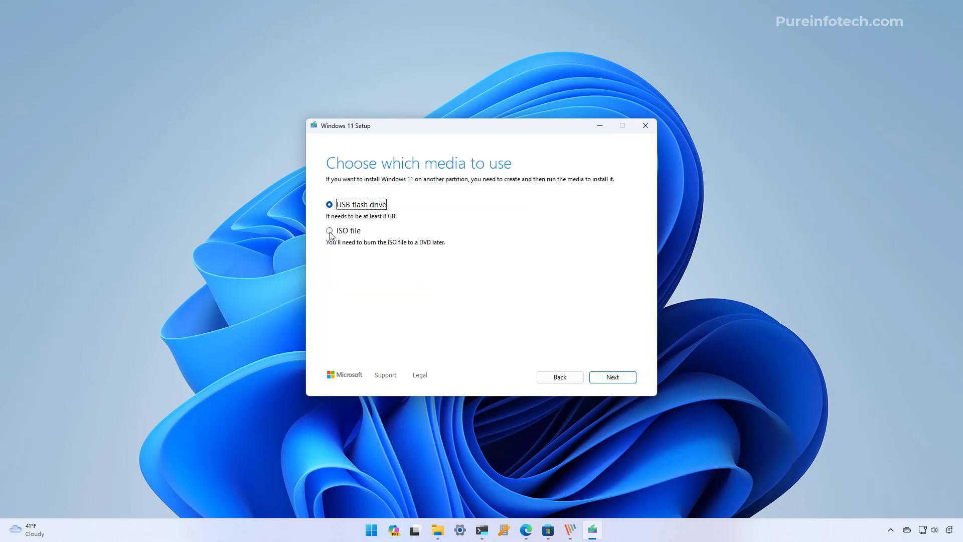
left_click(331, 232)
left_click(613, 380)
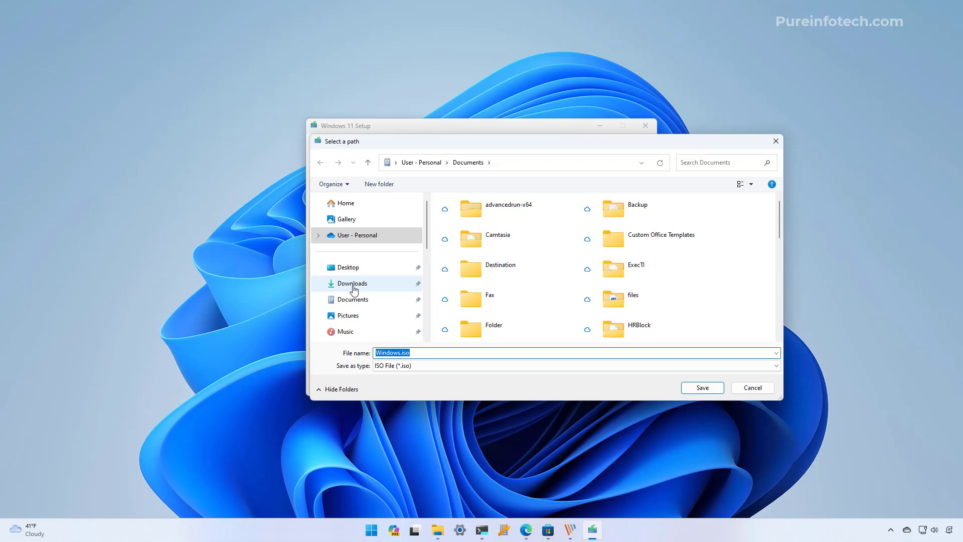
left_click(353, 286)
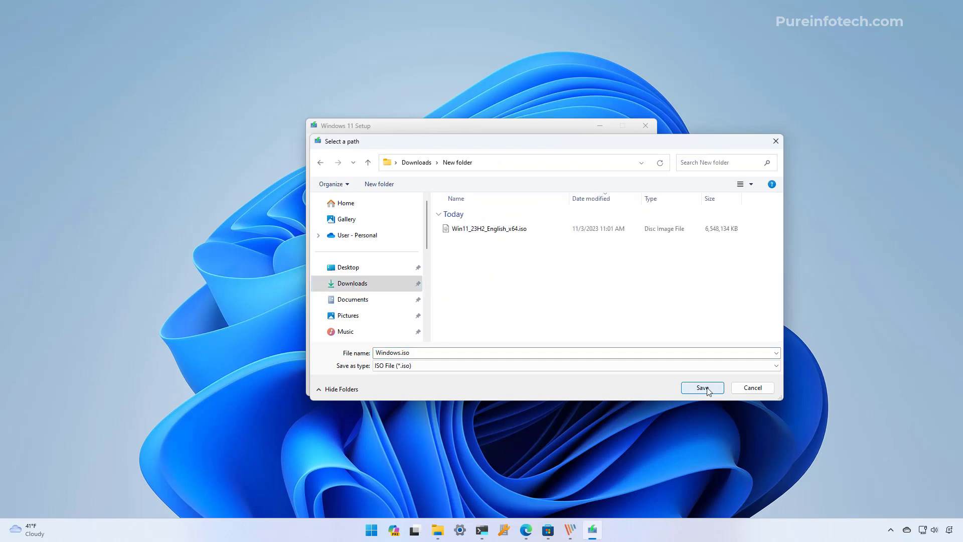
left_click(703, 387)
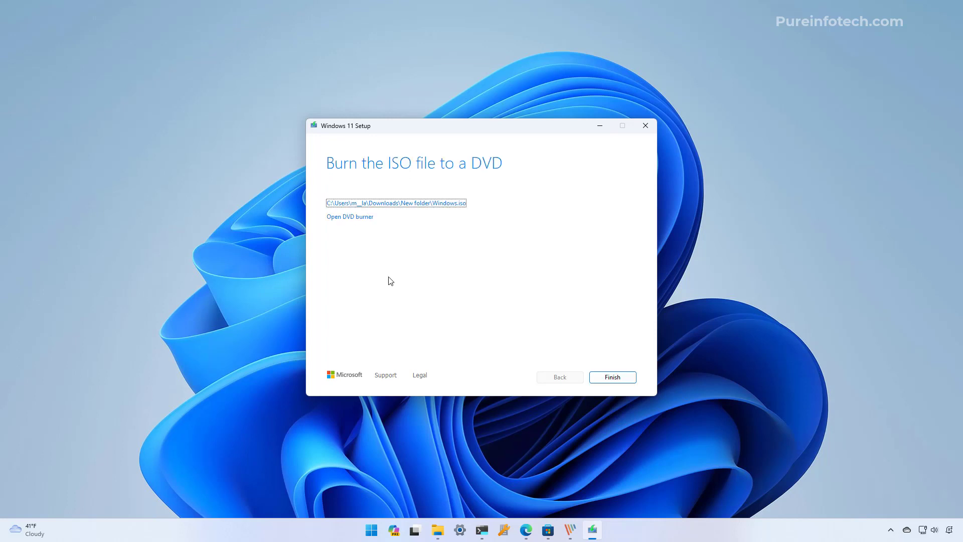
left_click(619, 381)
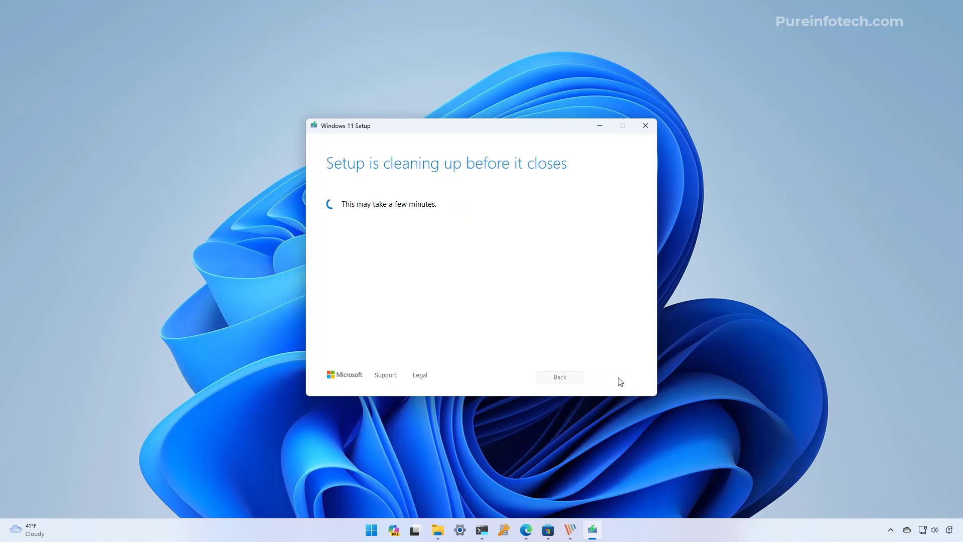
Download rufus-4.3.exe from rufus.ie/downloads in Edge into Downloads > New folder
left_click(545, 530)
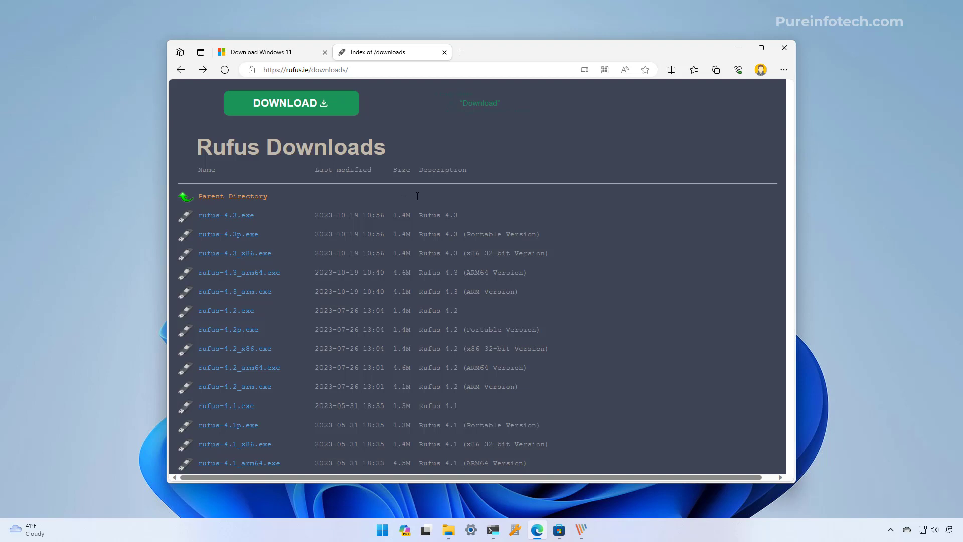
left_click(373, 70)
left_click(644, 344)
left_click(223, 221)
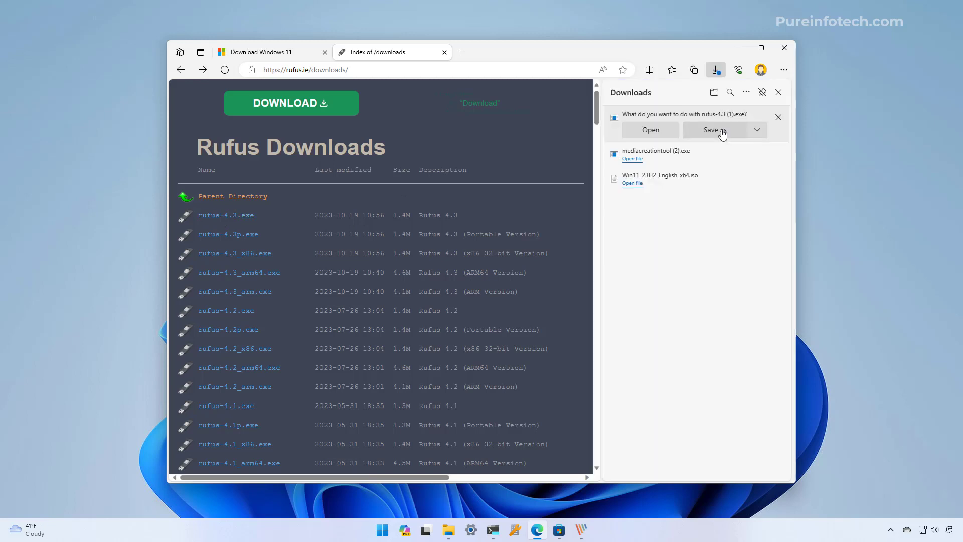
left_click(722, 131)
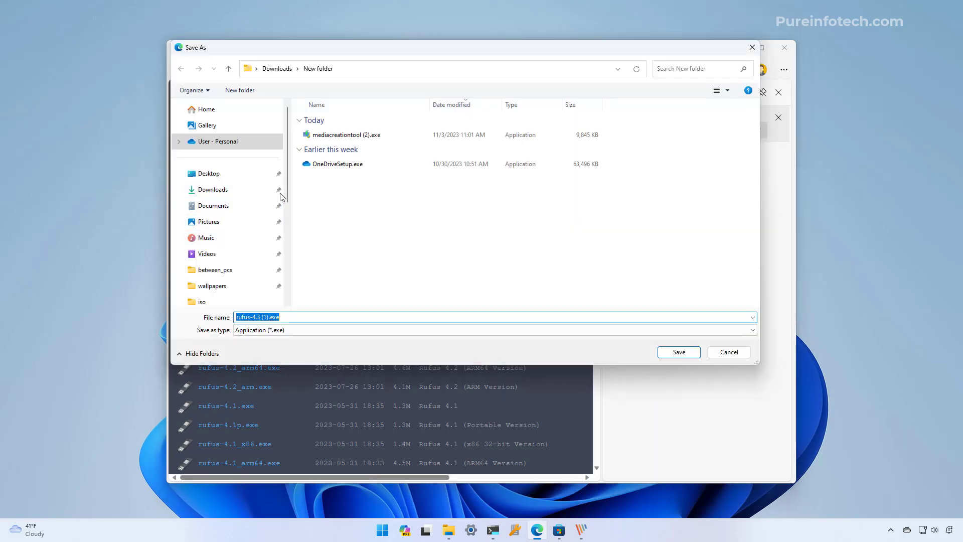
left_click(677, 350)
mouse_move(732, 126)
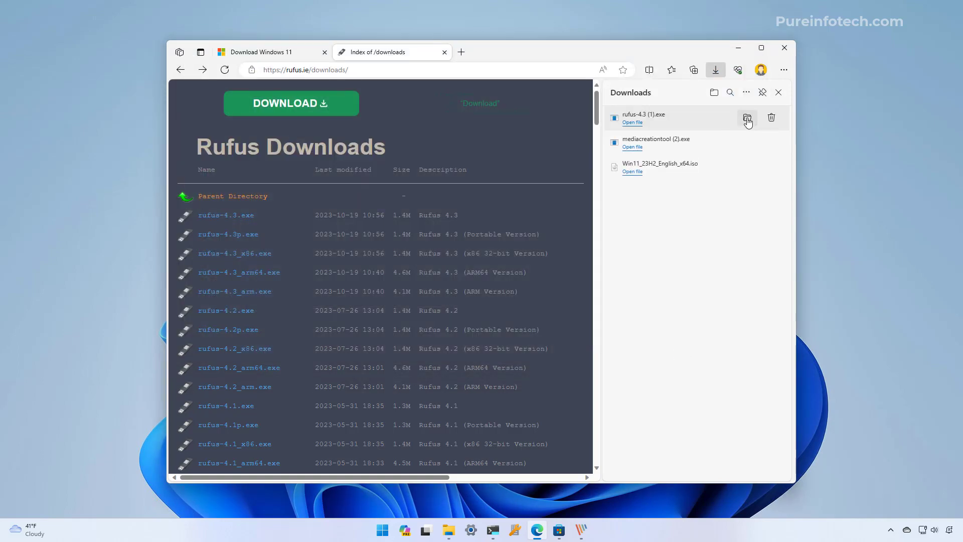
Show rufus-4.3 (1).exe in New folder, minimize Edge, and launch Rufus
left_click(747, 119)
left_click(742, 53)
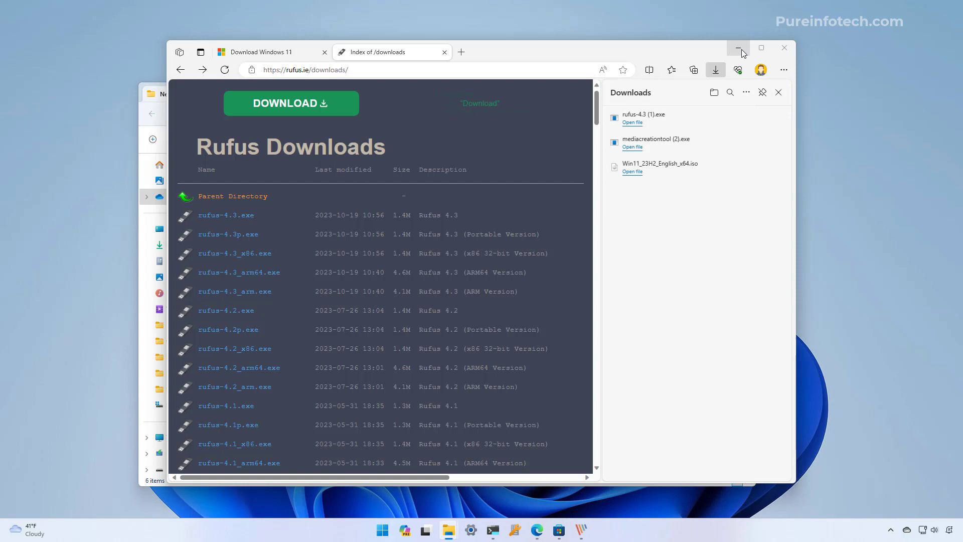
left_click(742, 52)
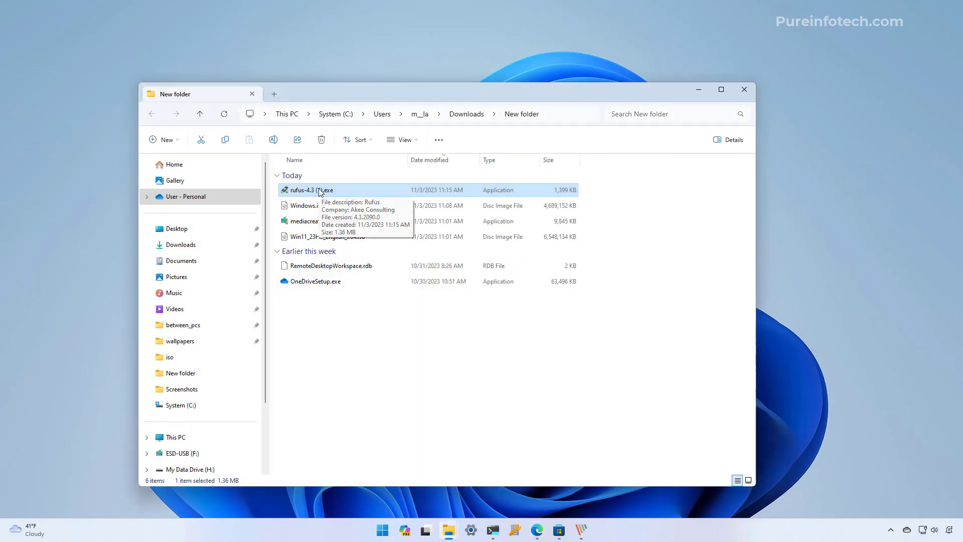
double_click(319, 192)
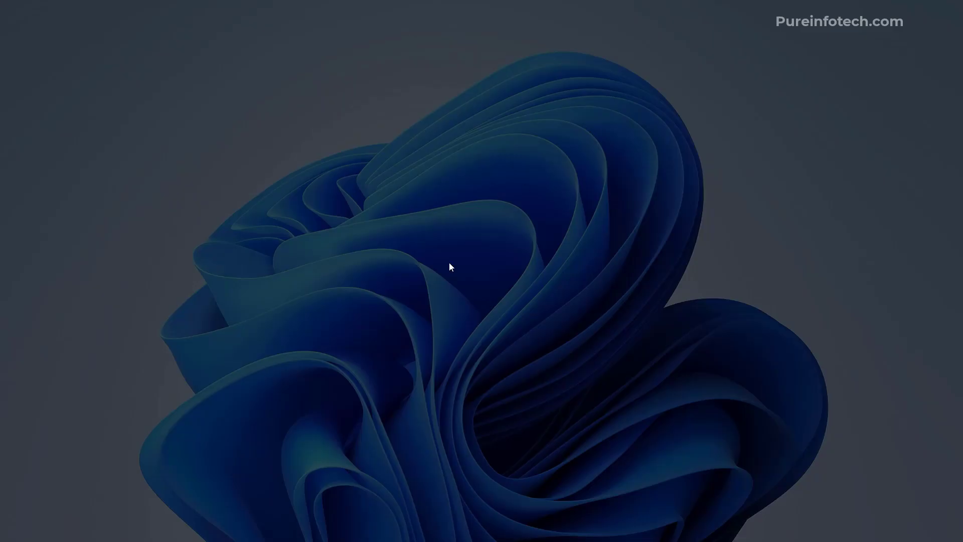
Allow Rufus to run, switch its image button to DOWNLOAD, and close update settings
left_click(438, 349)
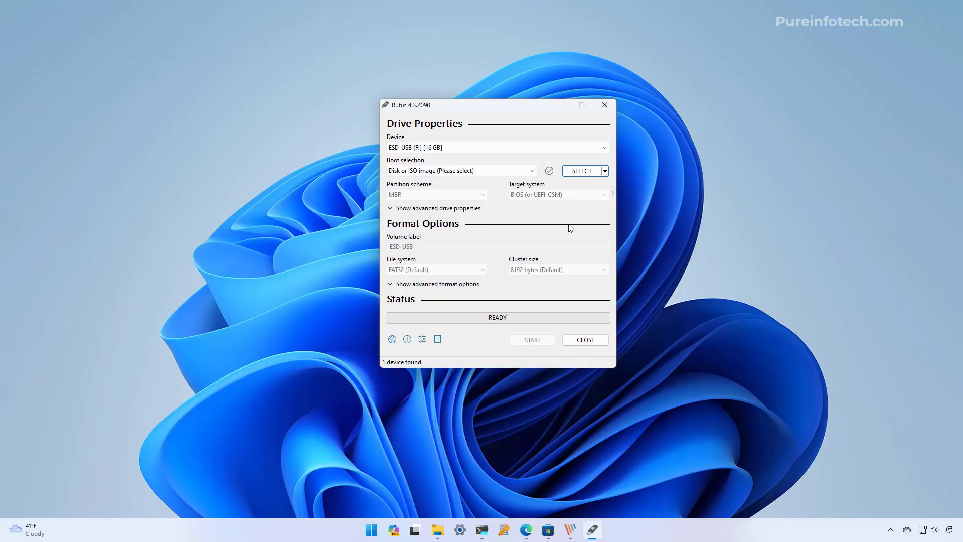
left_click(605, 171)
left_click(597, 197)
left_click(423, 340)
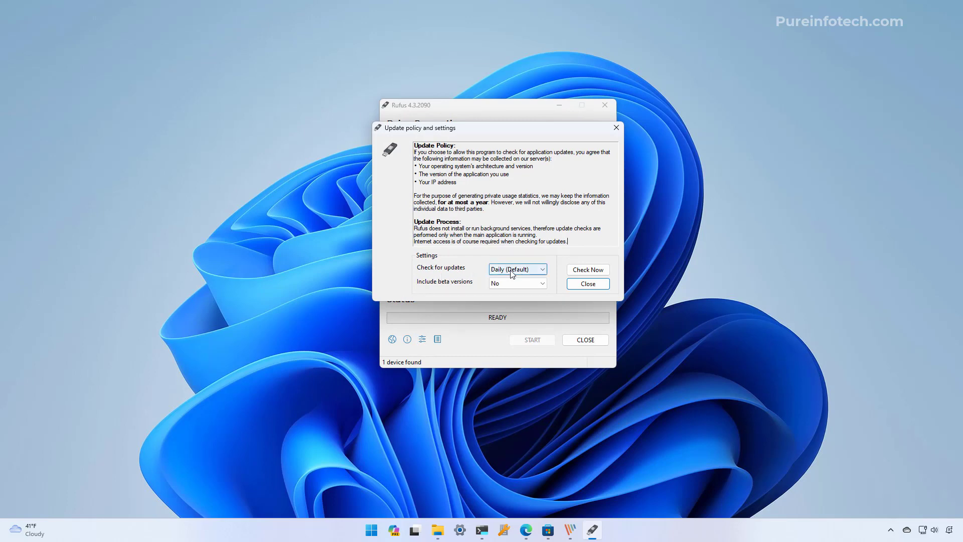
left_click(589, 284)
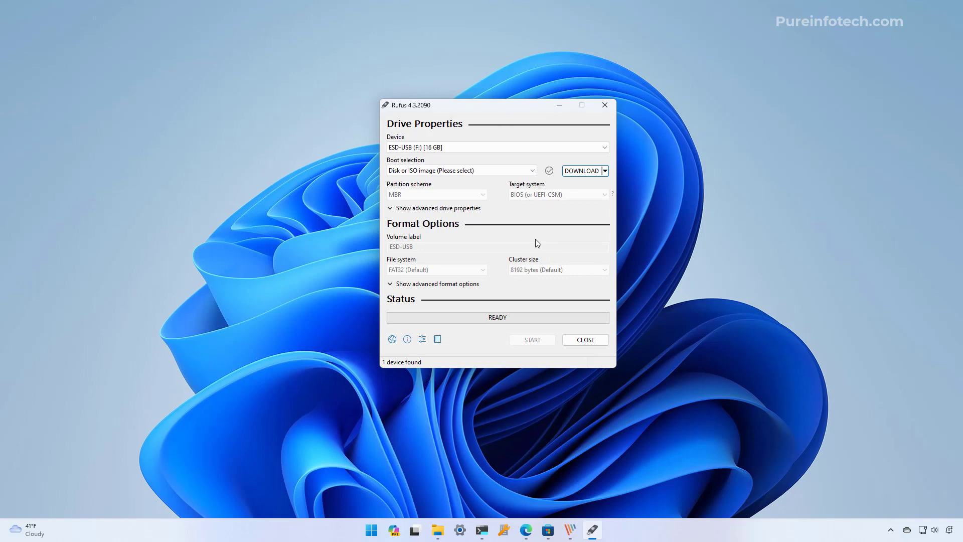
Start the Windows image download script and choose Windows 11, release 23H2
left_click(575, 172)
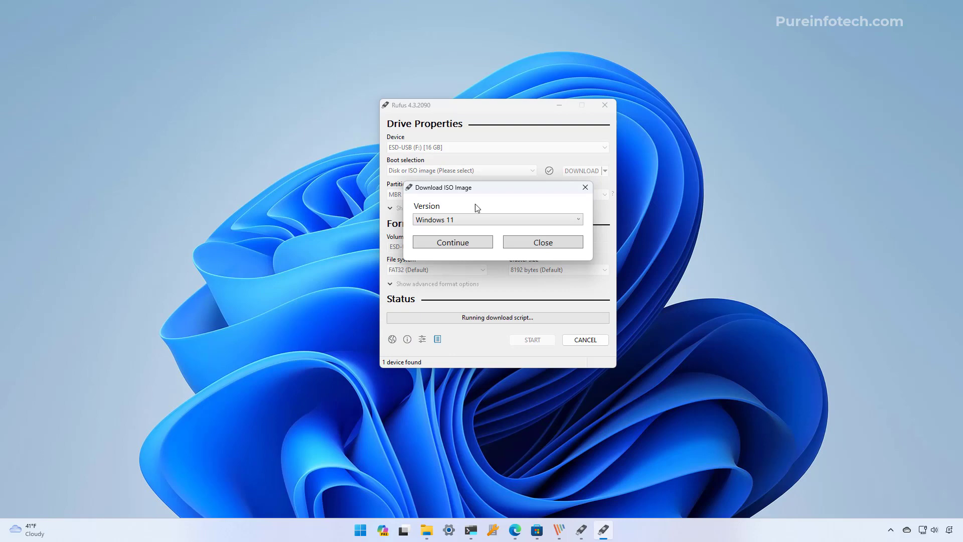
left_click(463, 221)
left_click(462, 220)
left_click(453, 242)
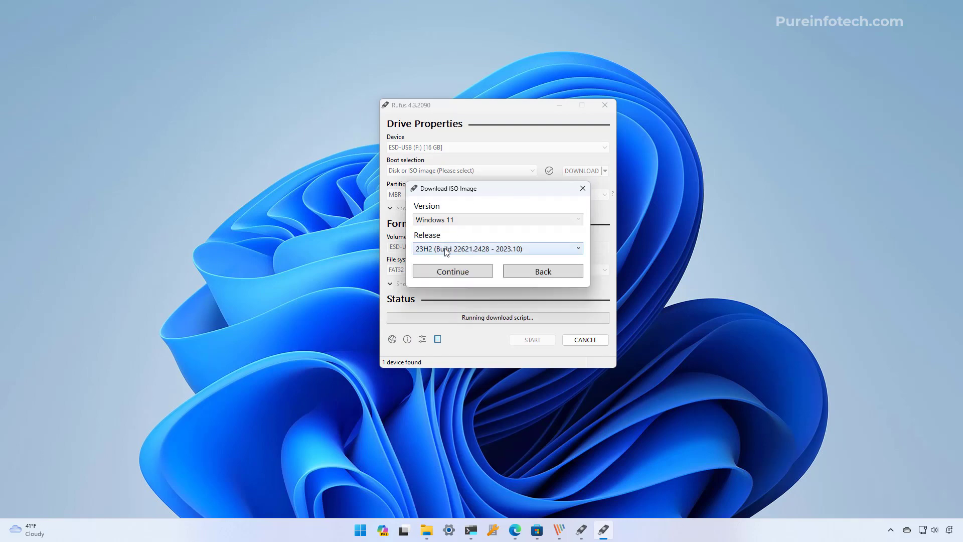
left_click(446, 250)
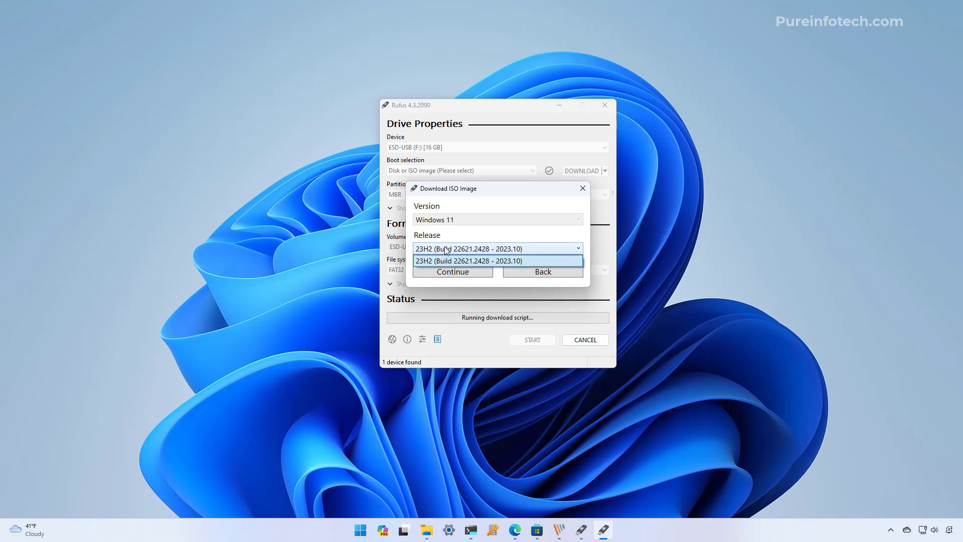
left_click(446, 251)
left_click(446, 271)
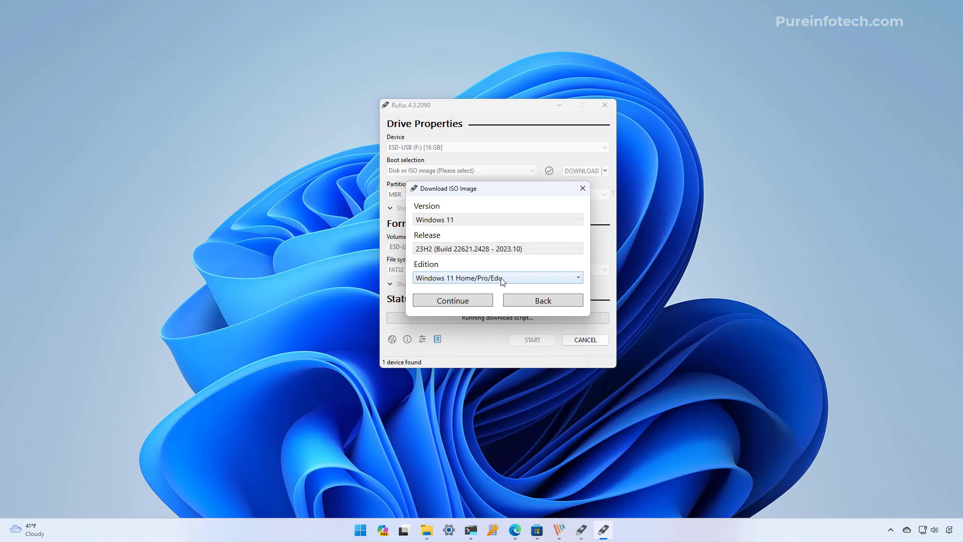
Pick Home/Pro/Edu, English (United States), x64, and download it using the browser
left_click(452, 301)
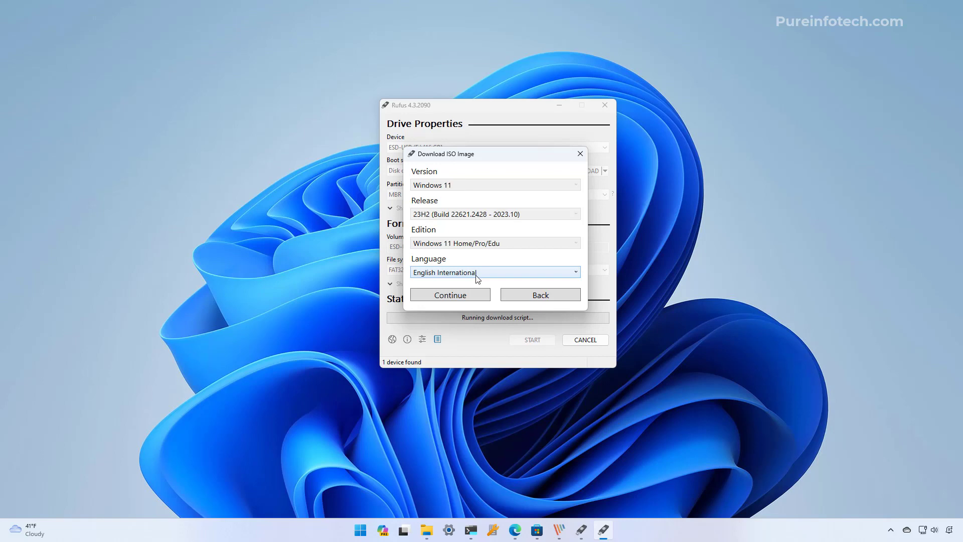
left_click(482, 274)
left_click(475, 307)
left_click(470, 296)
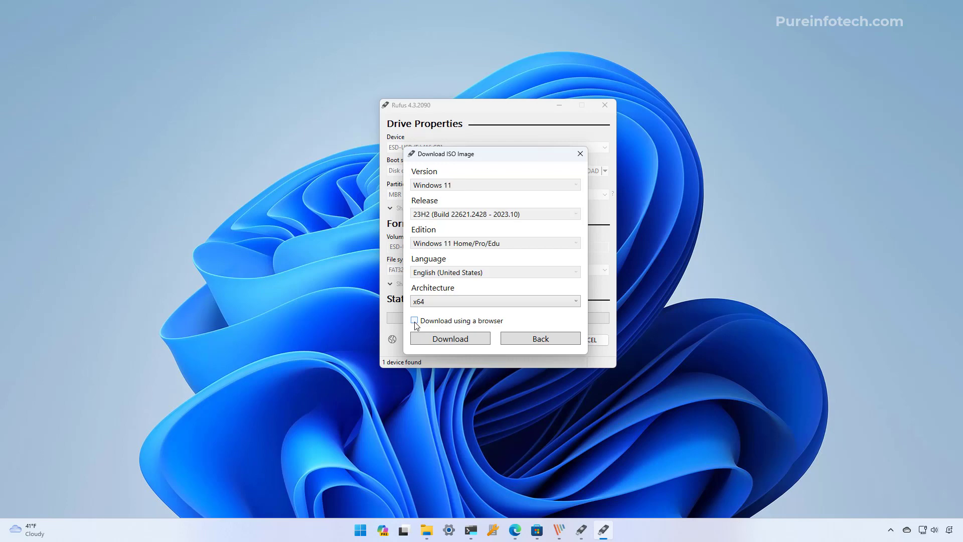
left_click(414, 320)
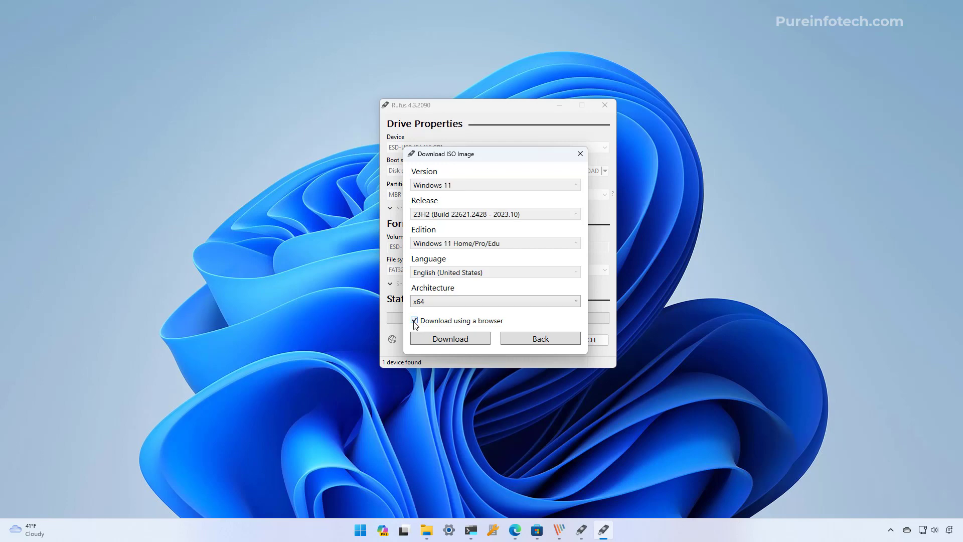
left_click(446, 339)
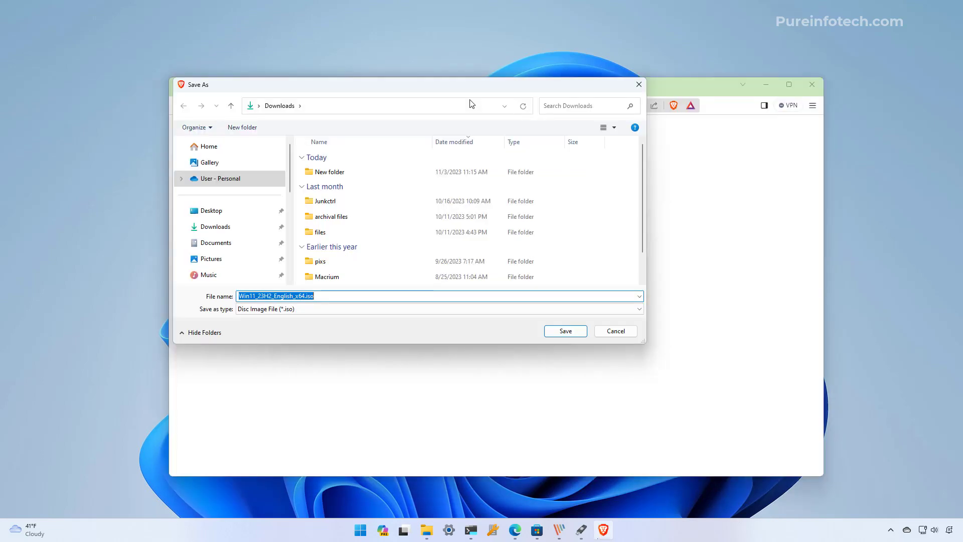
Save the ISO as Win11_23H2_English_x64-2.iso in New folder, then minimize Brave
double_click(331, 172)
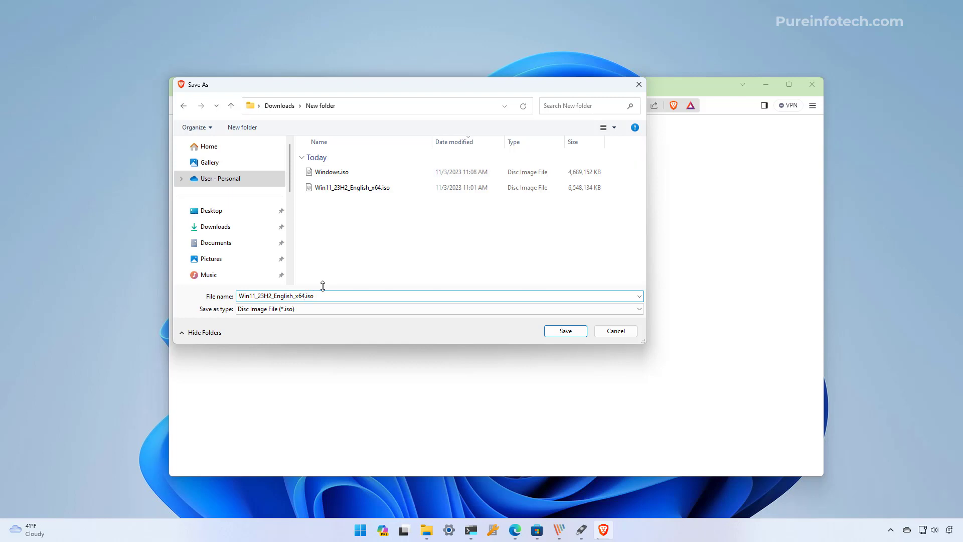
type("-2")
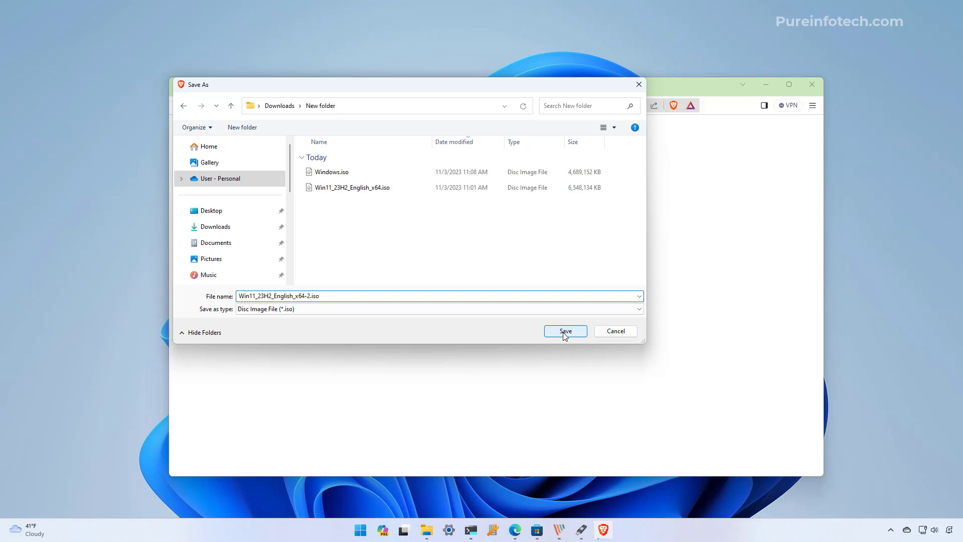
left_click(565, 332)
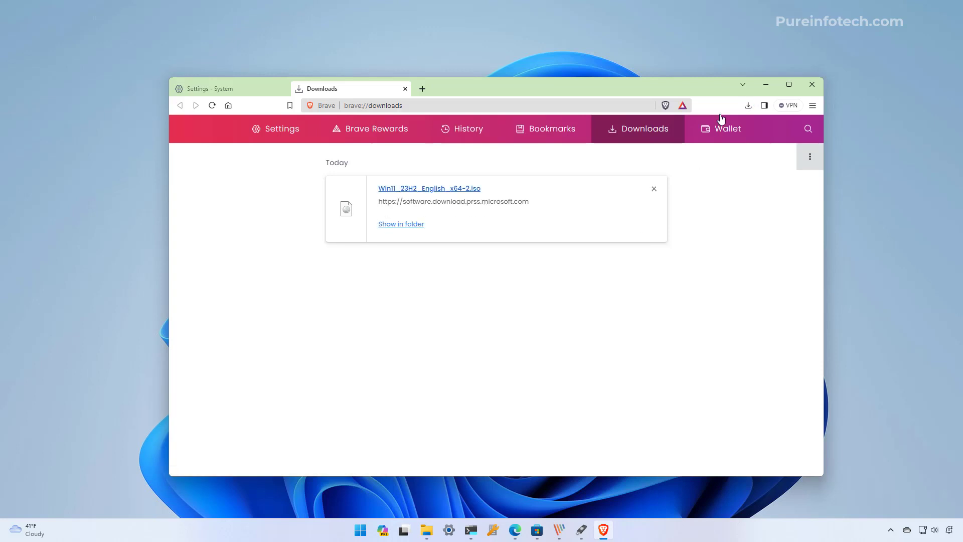
left_click(766, 84)
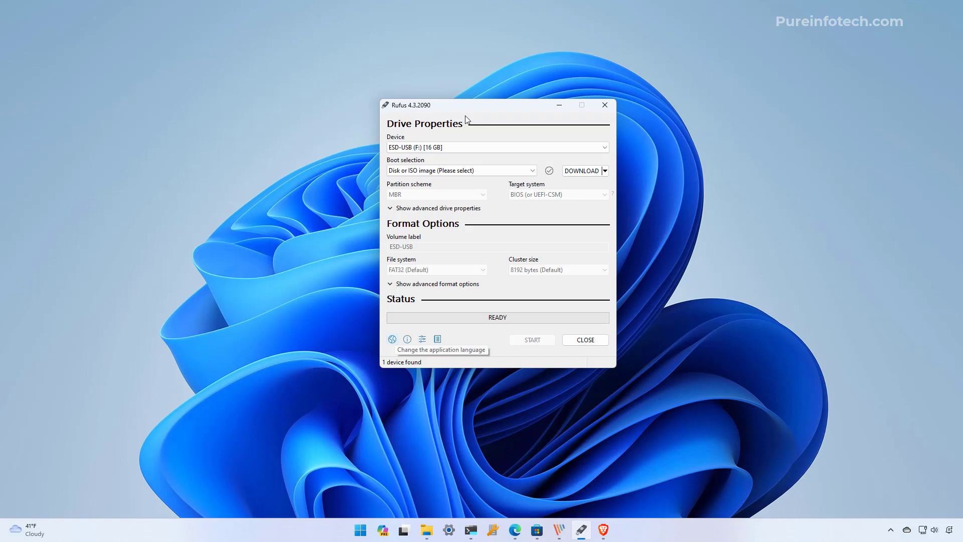
Switch Rufus to SELECT and load Win11_23H2_English_x64-2.iso from Downloads\New folder
left_click(605, 172)
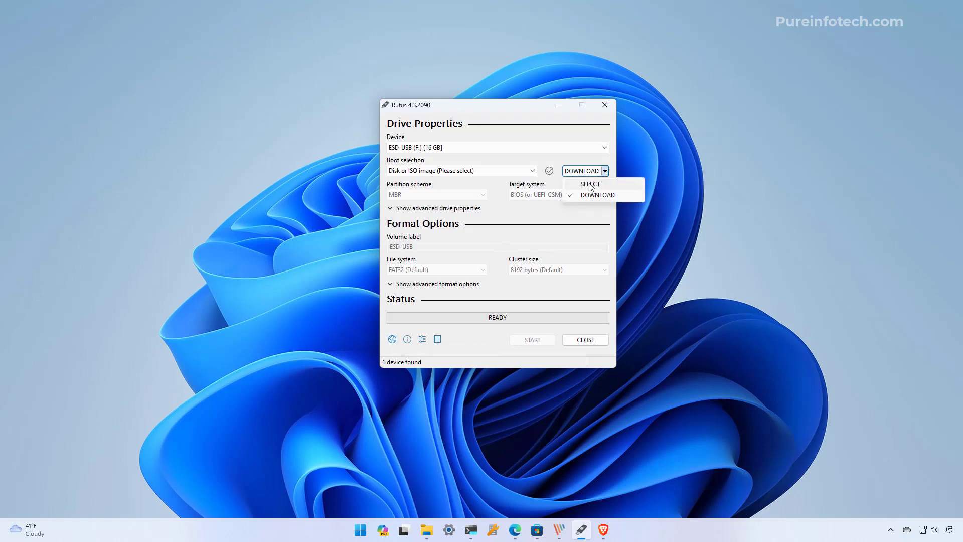
left_click(591, 184)
left_click(582, 171)
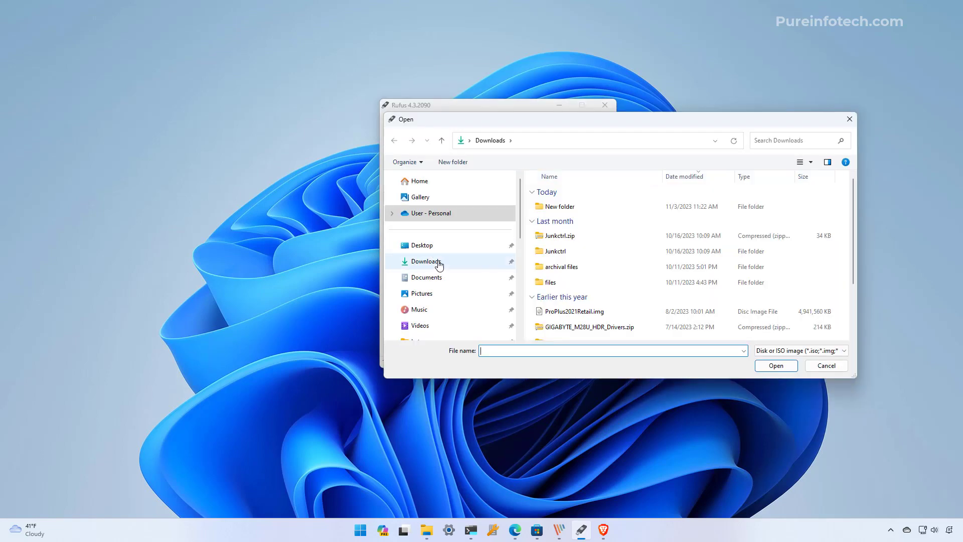
left_click(559, 210)
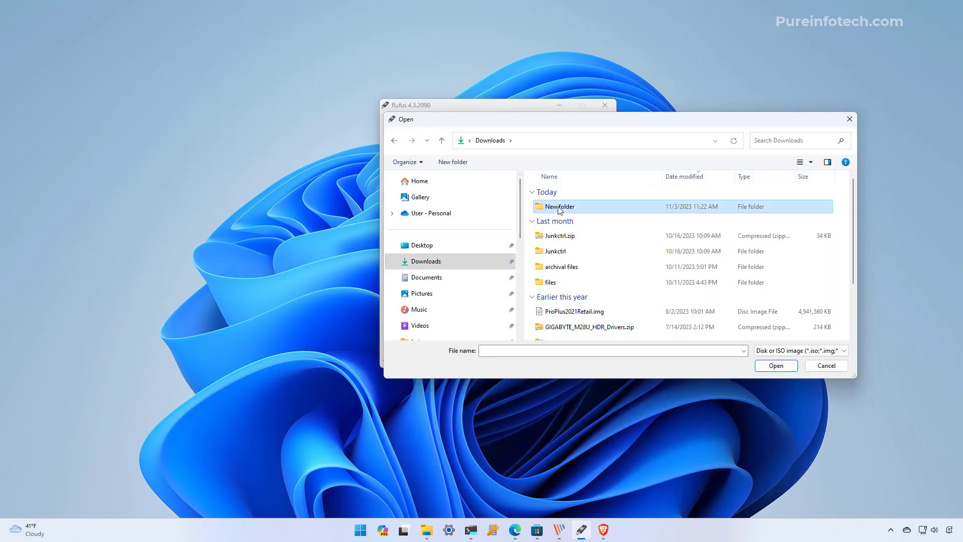
double_click(560, 209)
left_click(583, 210)
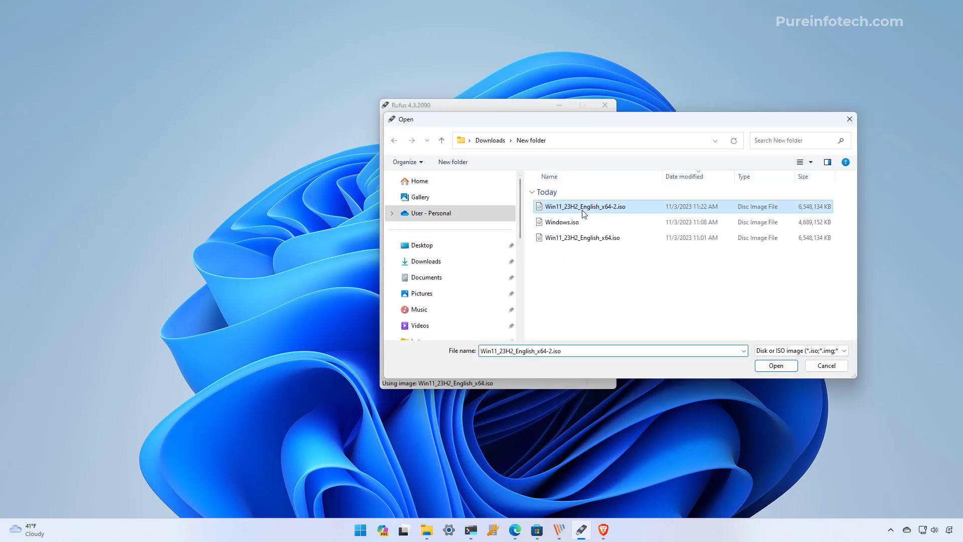
left_click(772, 365)
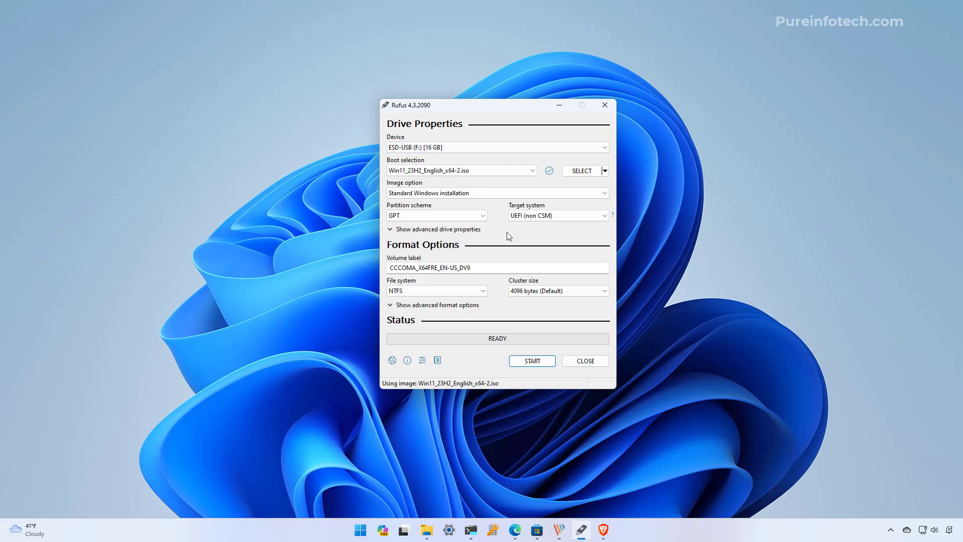
Rename the volume label to 'Windows 11 23h2 USB', show advanced format options, and start
left_click_drag(483, 268, 389, 266)
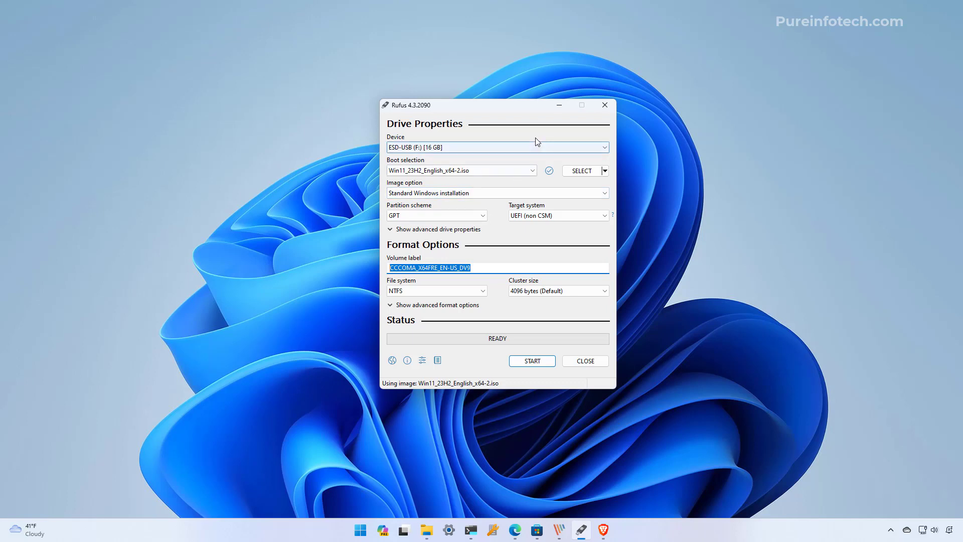
type("Win")
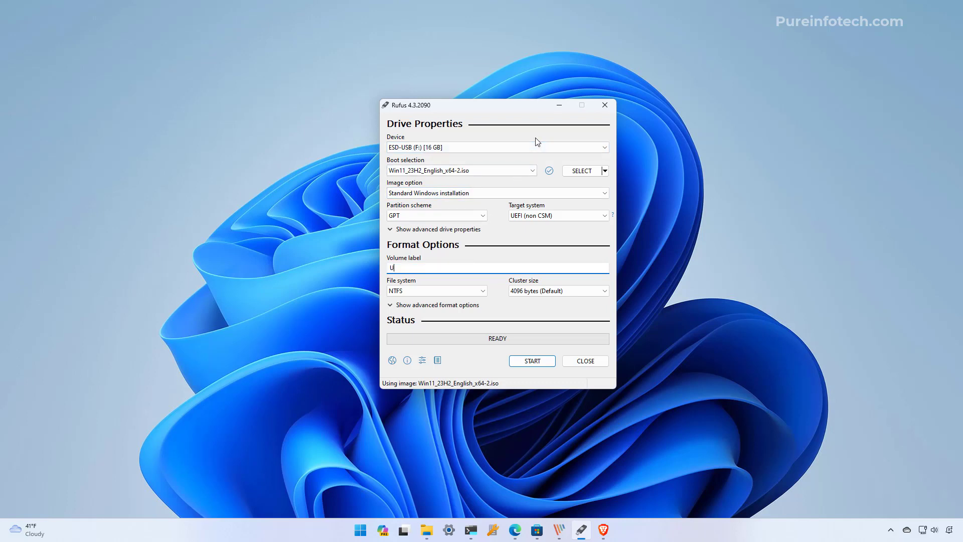
type("dows 1")
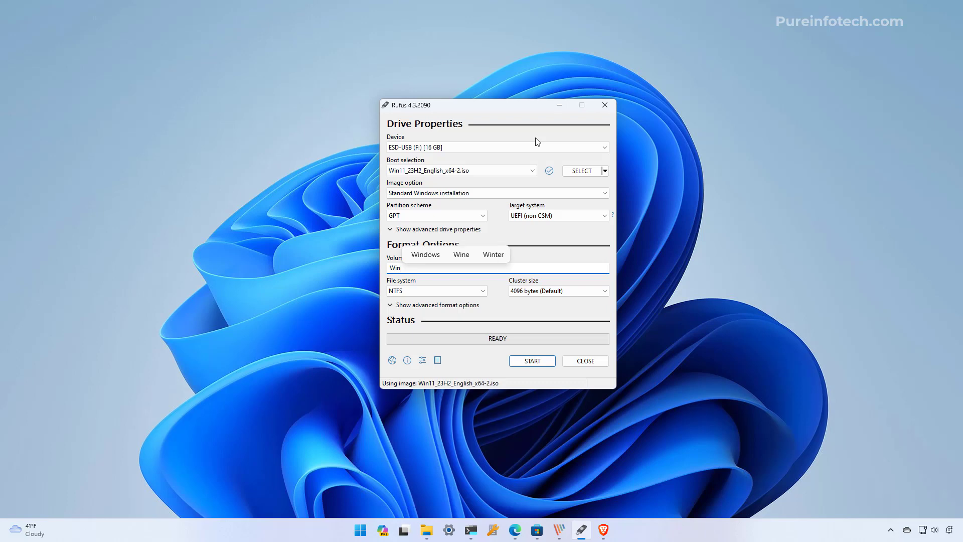
type("1 2")
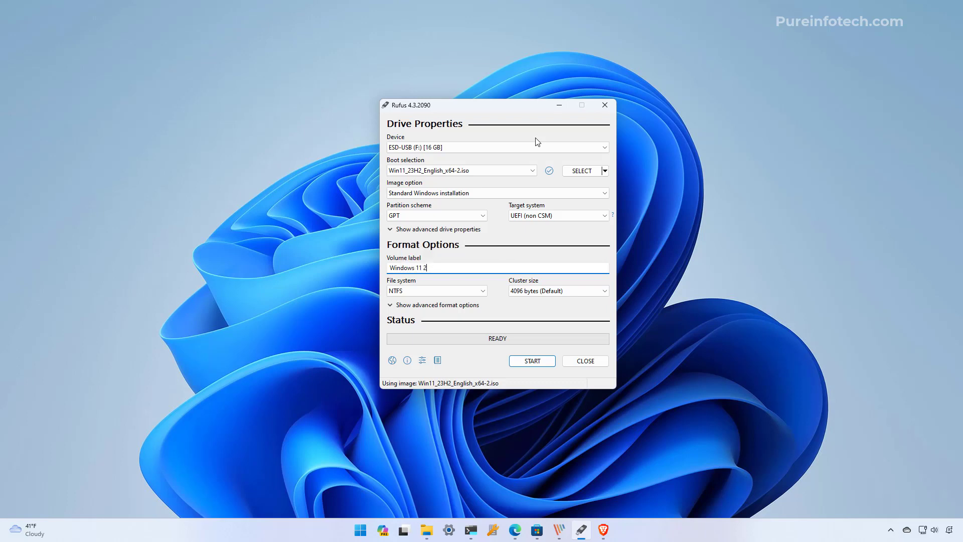
type("3h2 USB")
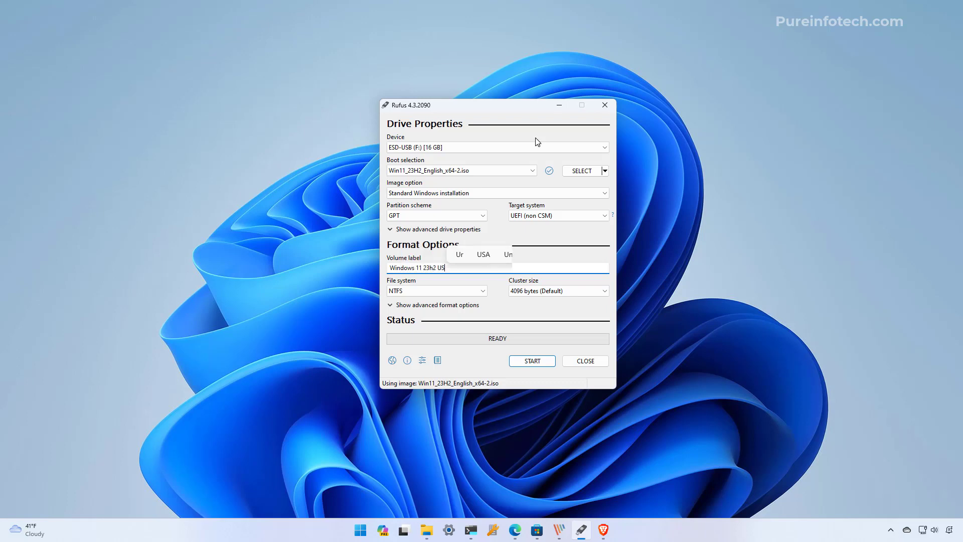
left_click(418, 305)
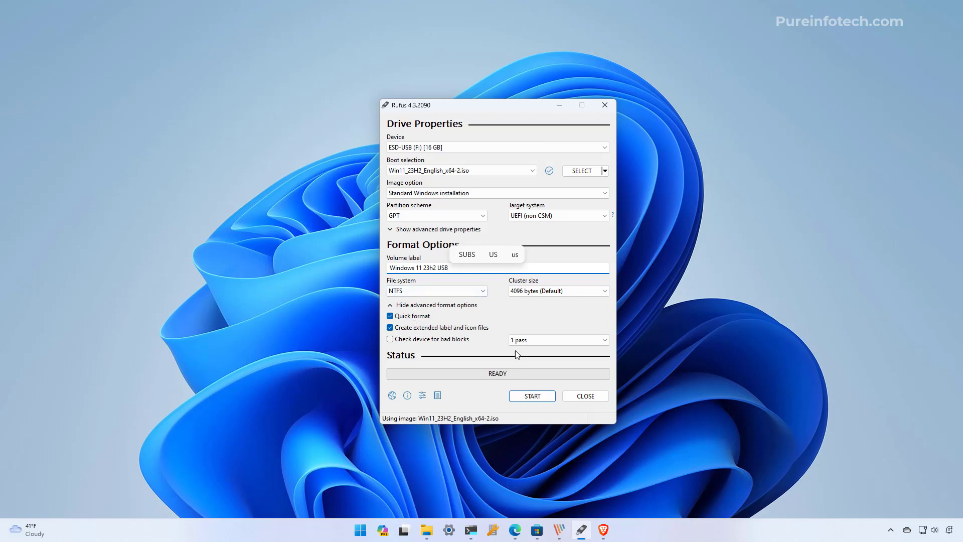
left_click(536, 397)
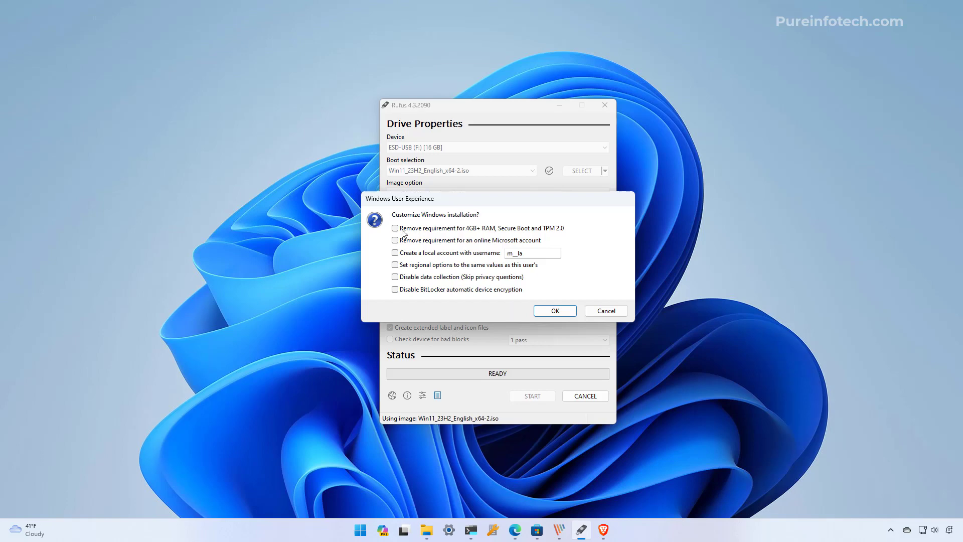
Toggle the TPM/Secure Boot/RAM and online-account options, leaving all unchecked, and accept
left_click(395, 228)
left_click(395, 241)
left_click(554, 312)
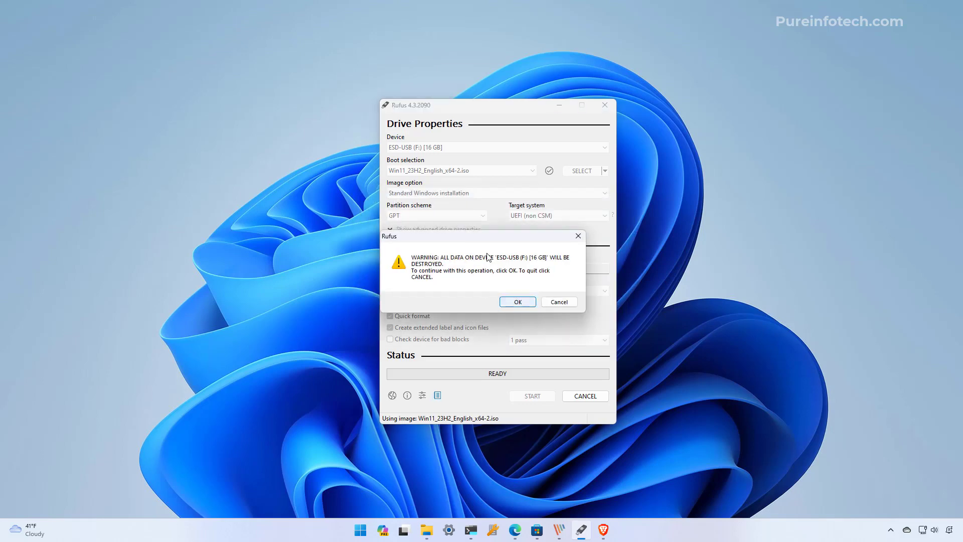
Confirm erasing all data on ESD-USB (F:) [16 GB] so Rufus begins writing
mouse_move(486, 240)
left_mouse_down()
mouse_move(512, 245)
mouse_move(498, 245)
left_mouse_up()
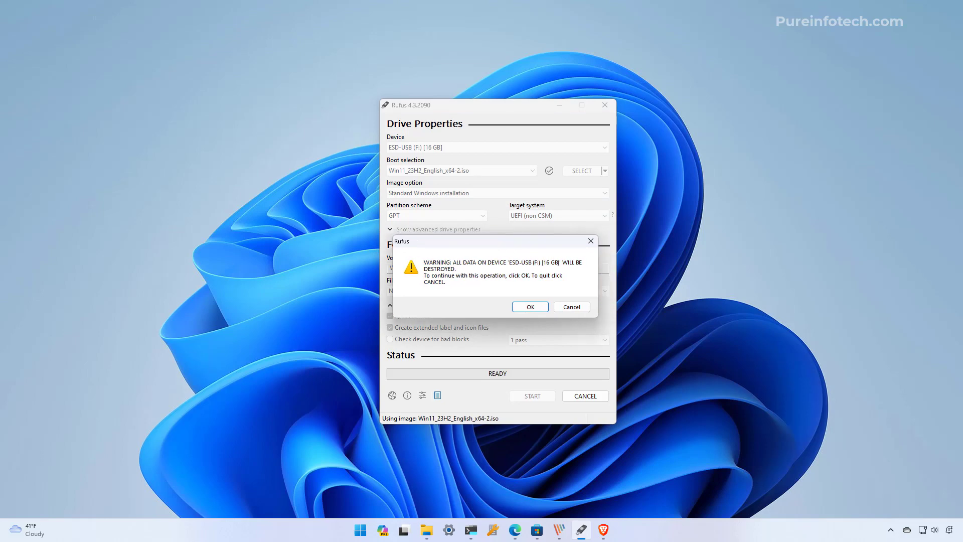
left_click(531, 307)
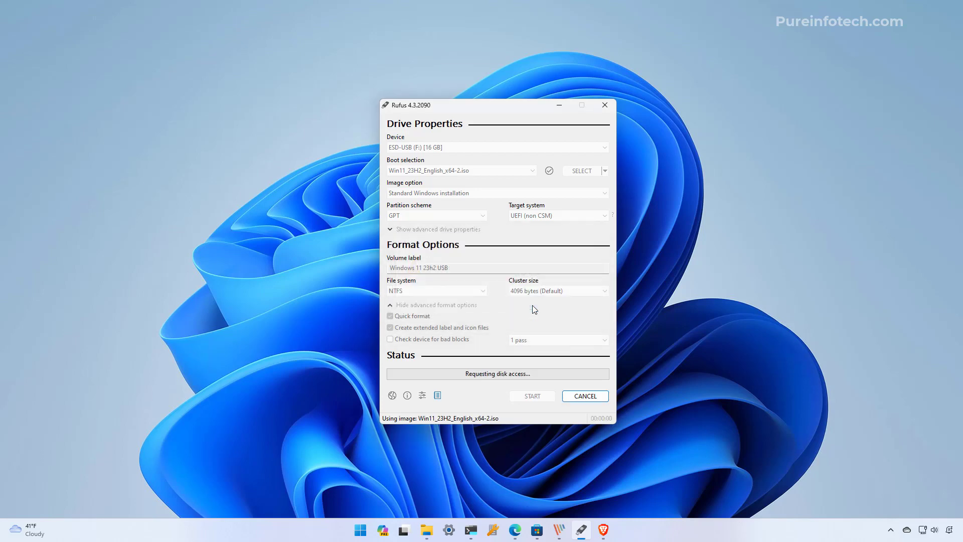